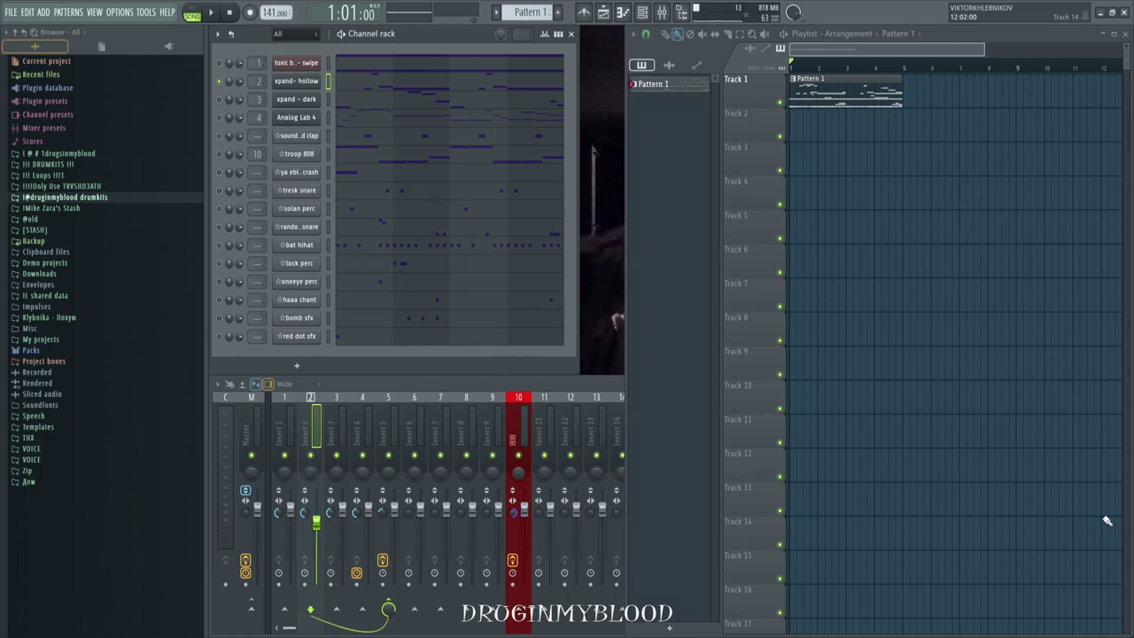
Open the Loop folder inside the druginmyblood STASH drumkit, preview the Exclusive 130 BPM loop, and collapse the STASH folder
{"action": "left_click", "coordinate": [88, 197]}
{"action": "left_click", "coordinate": [72, 360]}
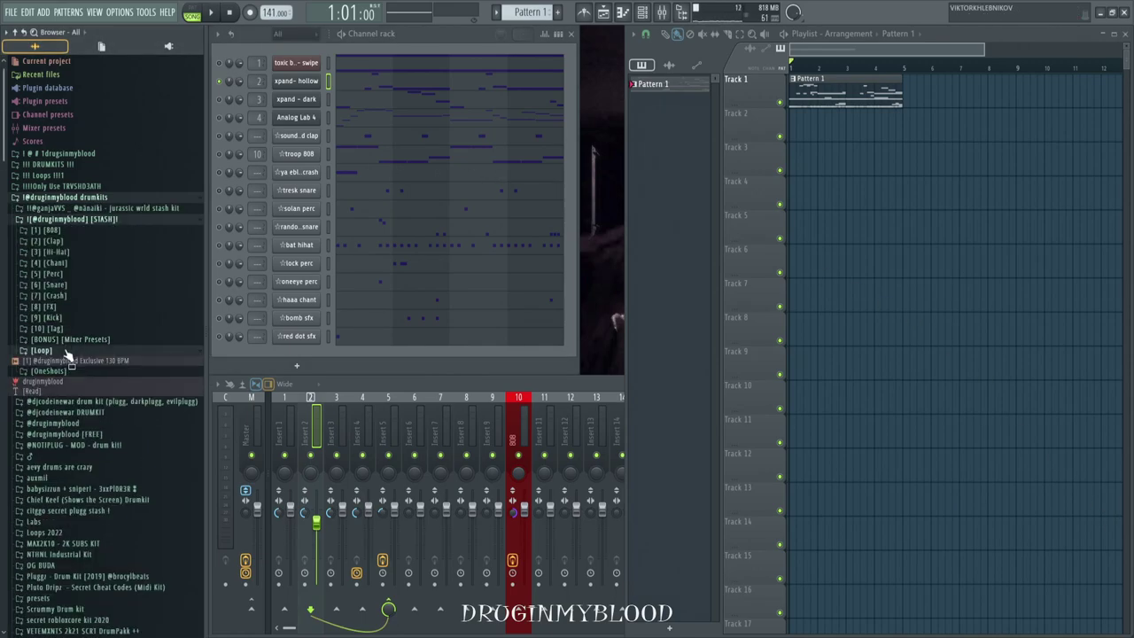
{"action": "left_click", "coordinate": [74, 363]}
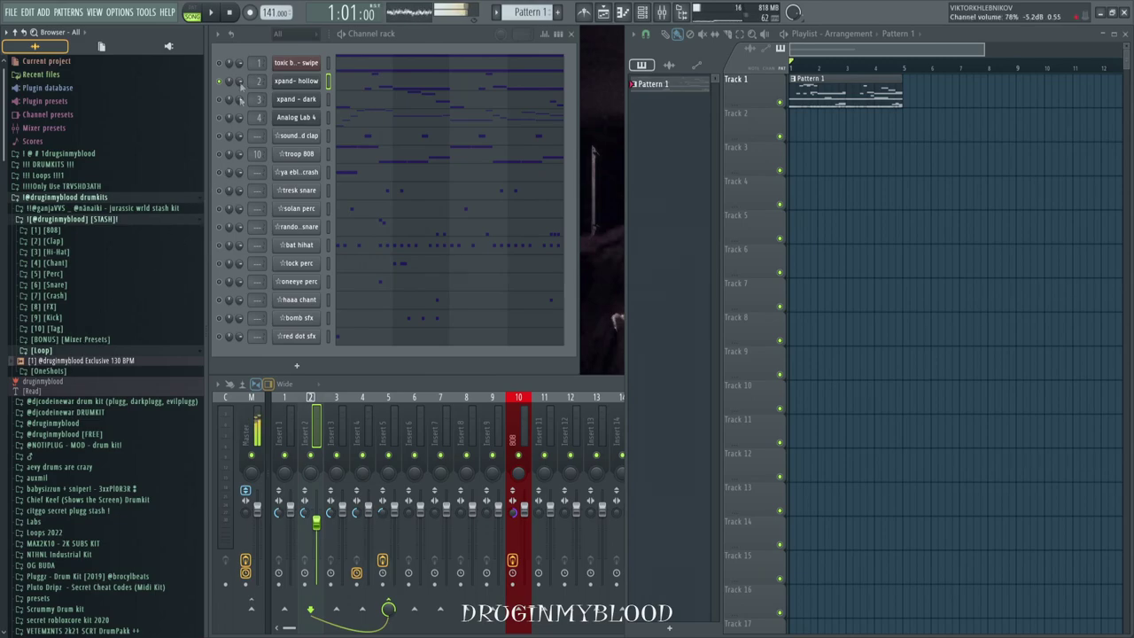
{"action": "left_click", "coordinate": [229, 16]}
{"action": "left_click", "coordinate": [89, 219]}
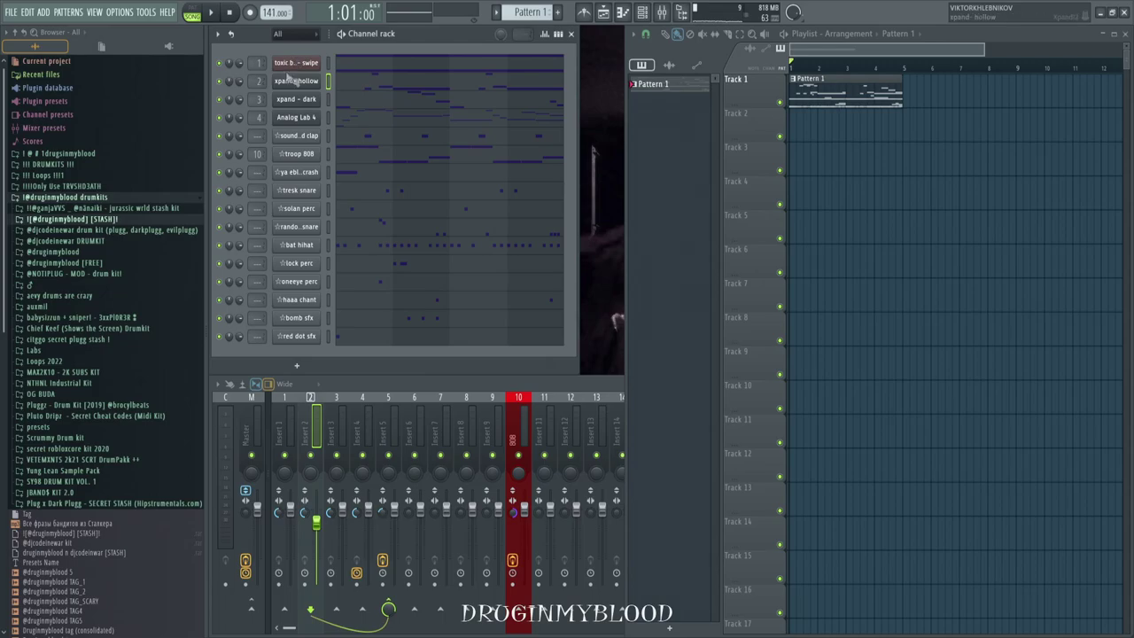
View the Swipe ToTc preset of the toxic biohazard channel and open that channel's notes in the piano roll
{"action": "left_click", "coordinate": [297, 64]}
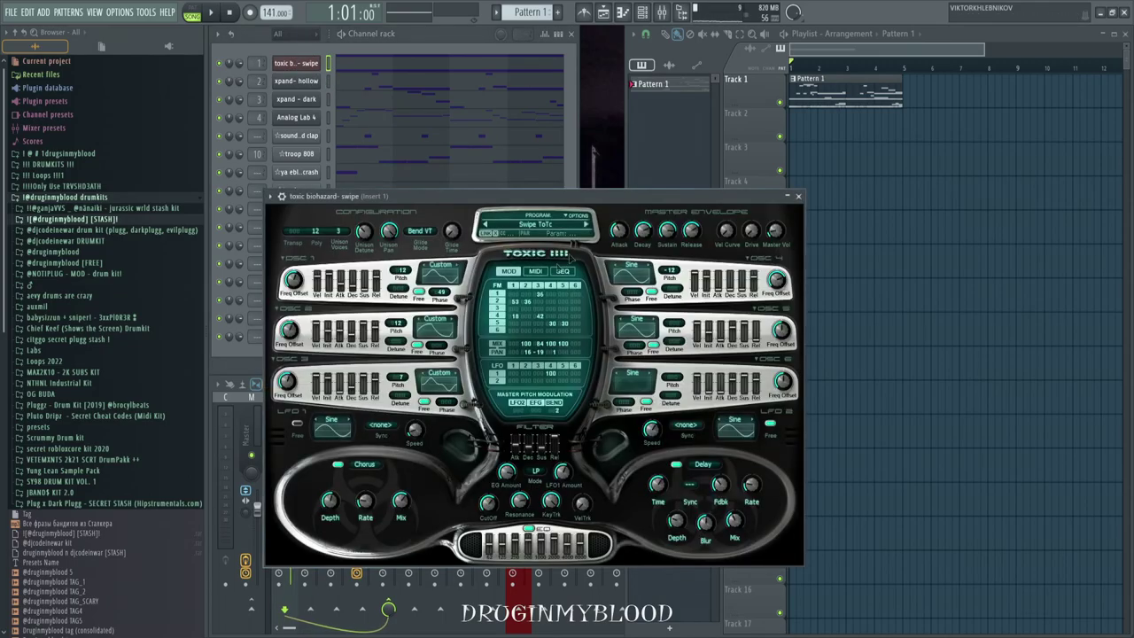
{"action": "left_click", "coordinate": [798, 196]}
{"action": "key", "text": "F7"}
{"action": "scroll", "coordinate": [673, 295], "scroll_direction": "down", "scroll_amount": 3}
Solo the toxic biohazard channel, play back its sustained C and G notes, and close its piano roll
{"action": "left_click", "coordinate": [221, 60]}
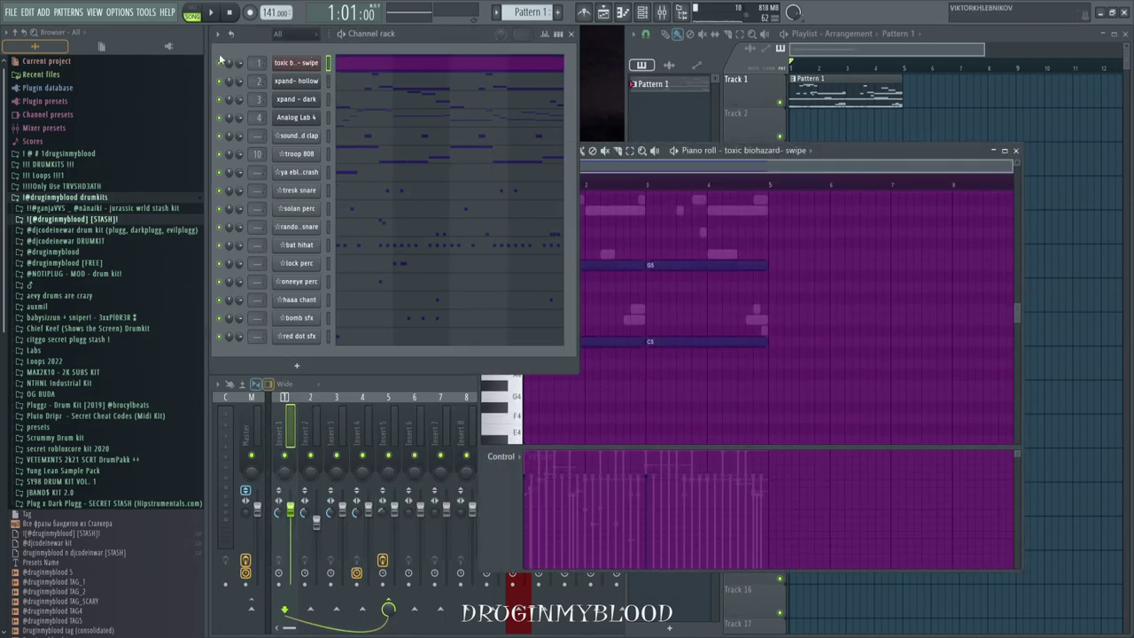
{"action": "left_click", "coordinate": [749, 168]}
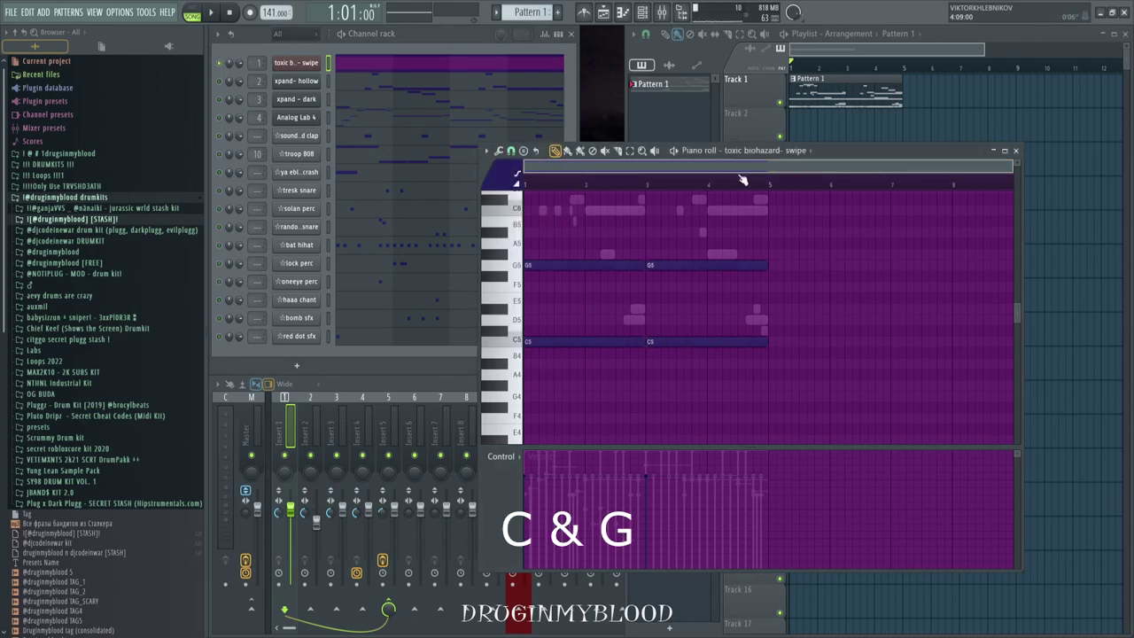
{"action": "key", "text": "space"}
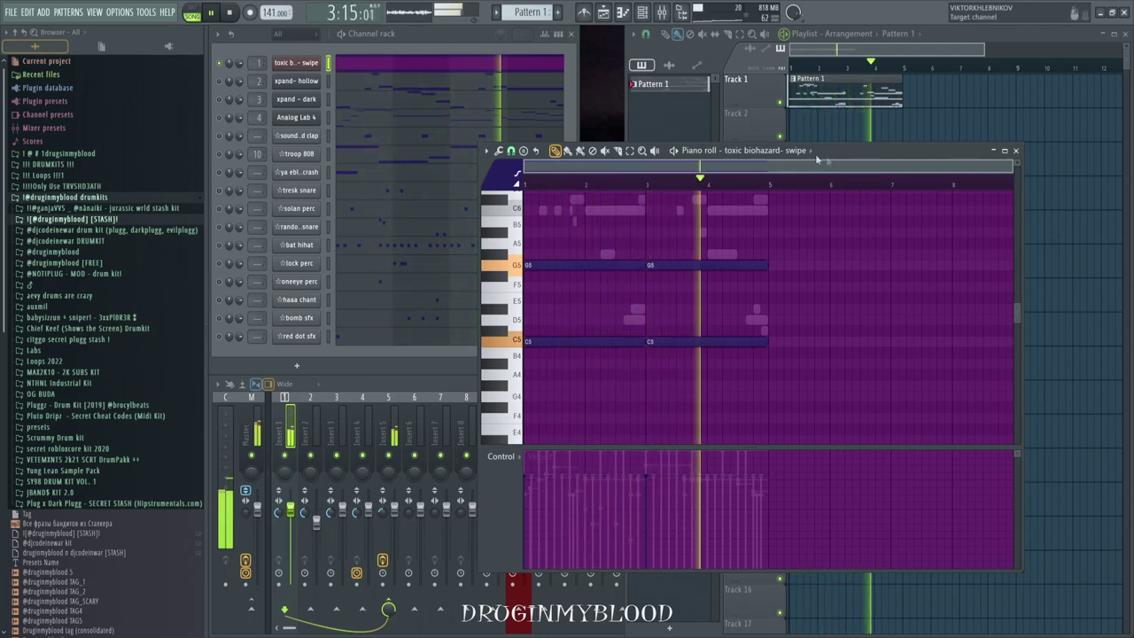
{"action": "key", "text": "space"}
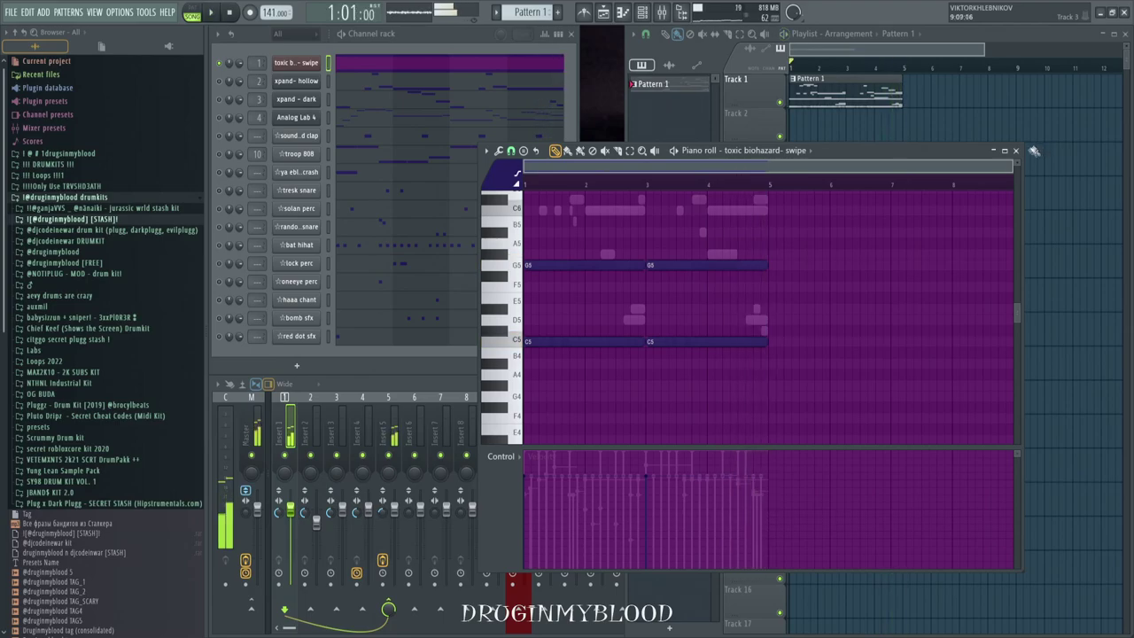
{"action": "left_click", "coordinate": [1015, 150]}
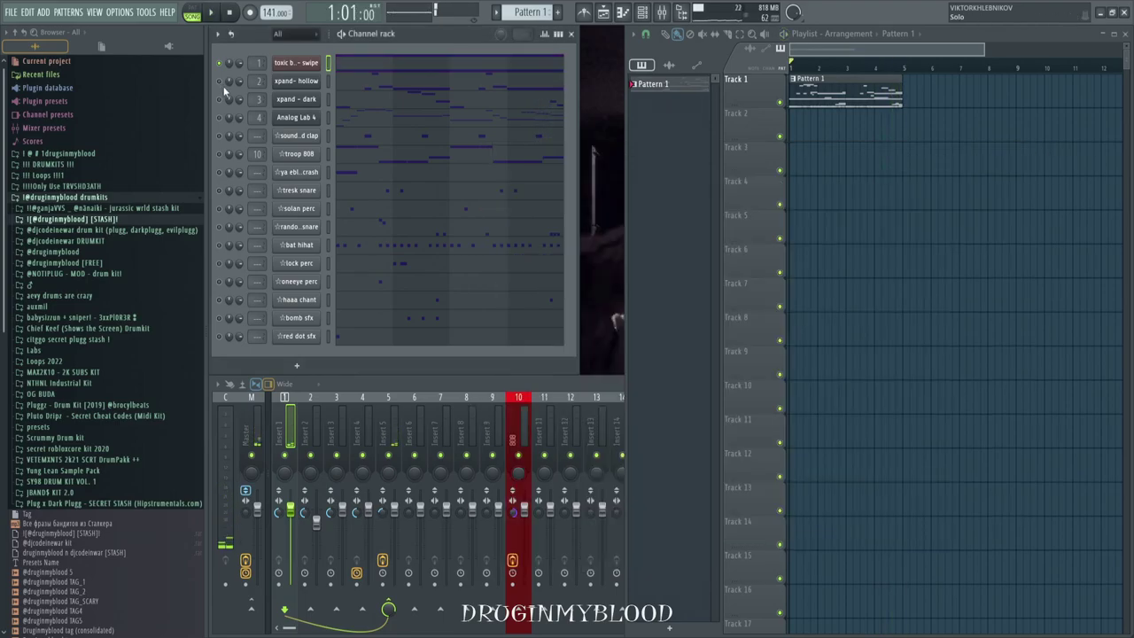
Inspect the xpand hollow instrument, open its notes in the piano roll, and play the melody back soloed
{"action": "left_click", "coordinate": [309, 84]}
{"action": "left_click", "coordinate": [751, 119]}
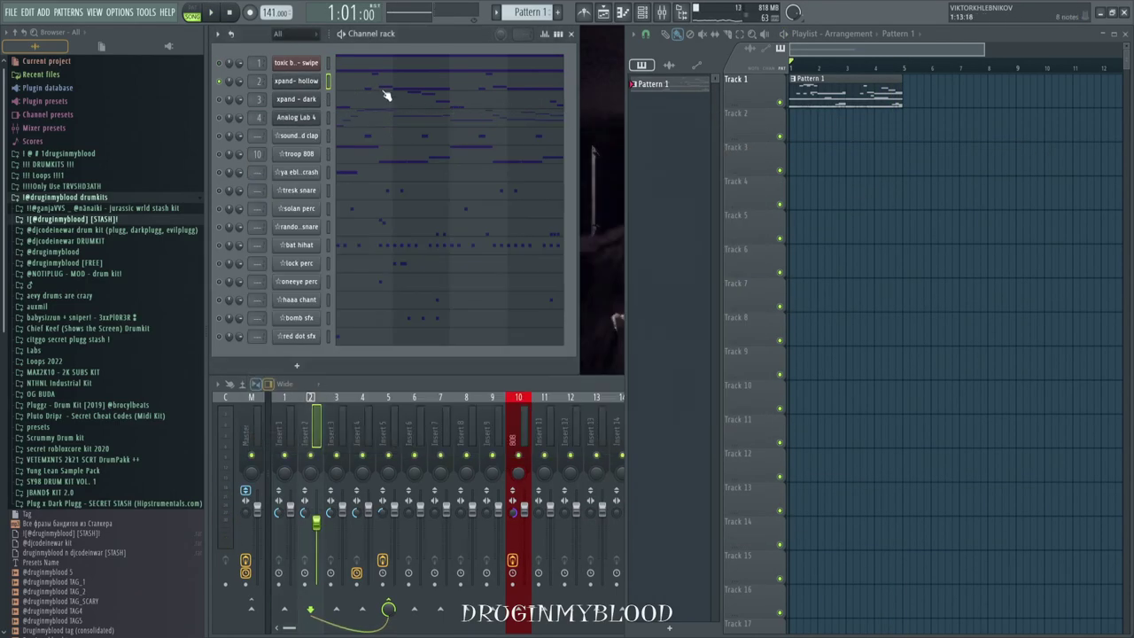
{"action": "left_click", "coordinate": [386, 93]}
{"action": "left_click_drag", "start_coordinate": [531, 228], "coordinate": [868, 392]}
{"action": "key", "text": "space"}
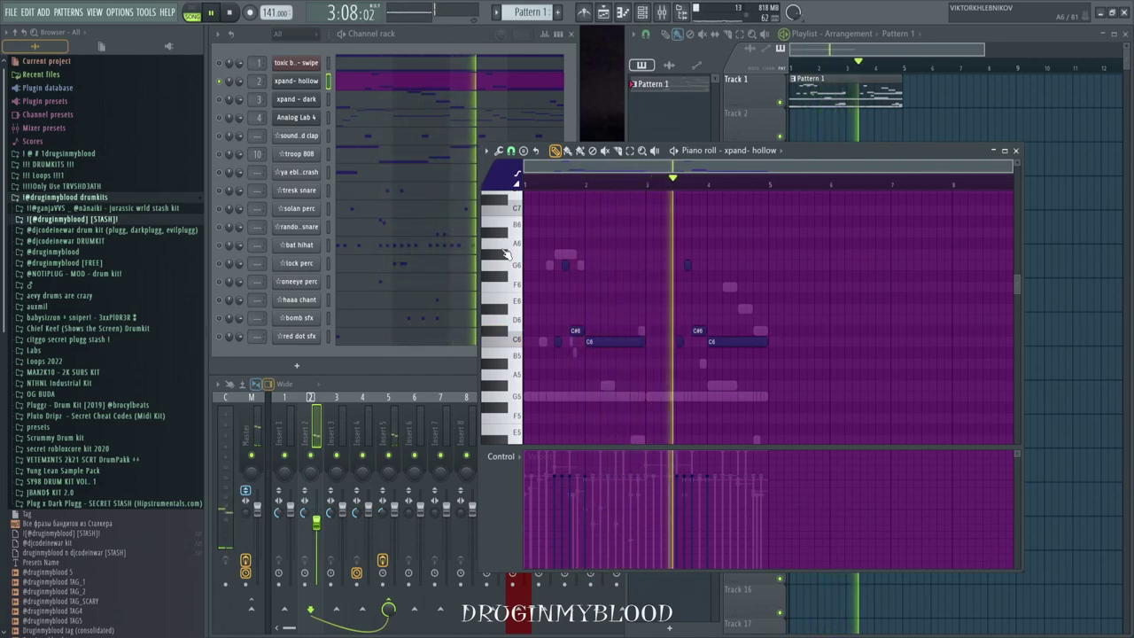
{"action": "key", "text": "space"}
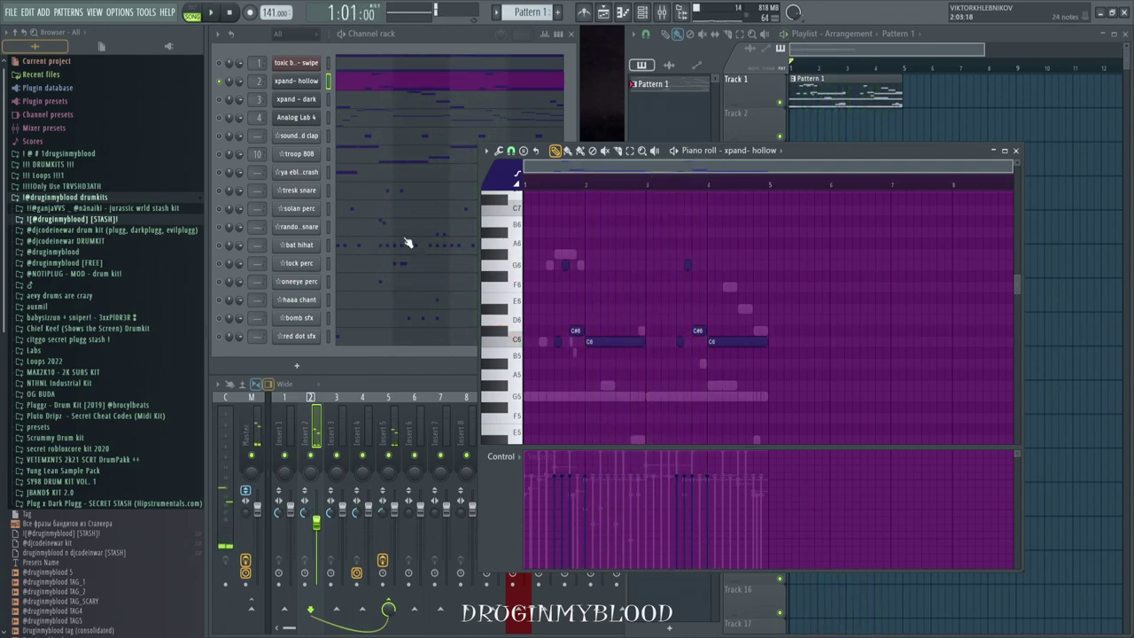
Solo the xpand dark channel, open its notes, and view its Bell SubBass preset in Xpand!2
{"action": "left_click", "coordinate": [225, 106]}
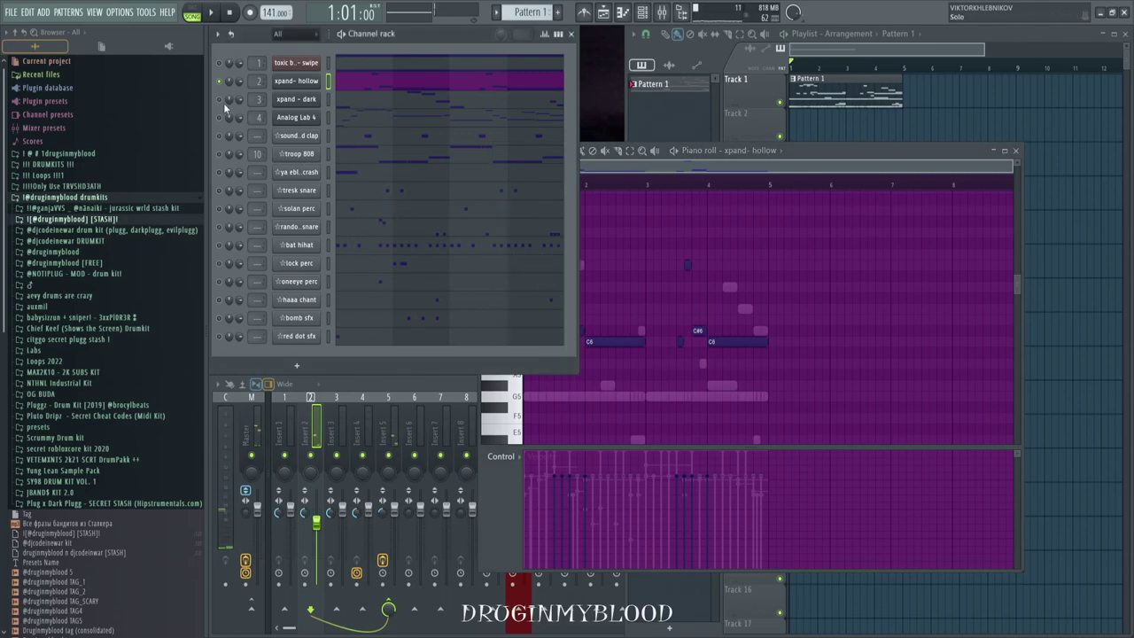
{"action": "left_click", "coordinate": [352, 102]}
{"action": "left_click", "coordinate": [310, 102]}
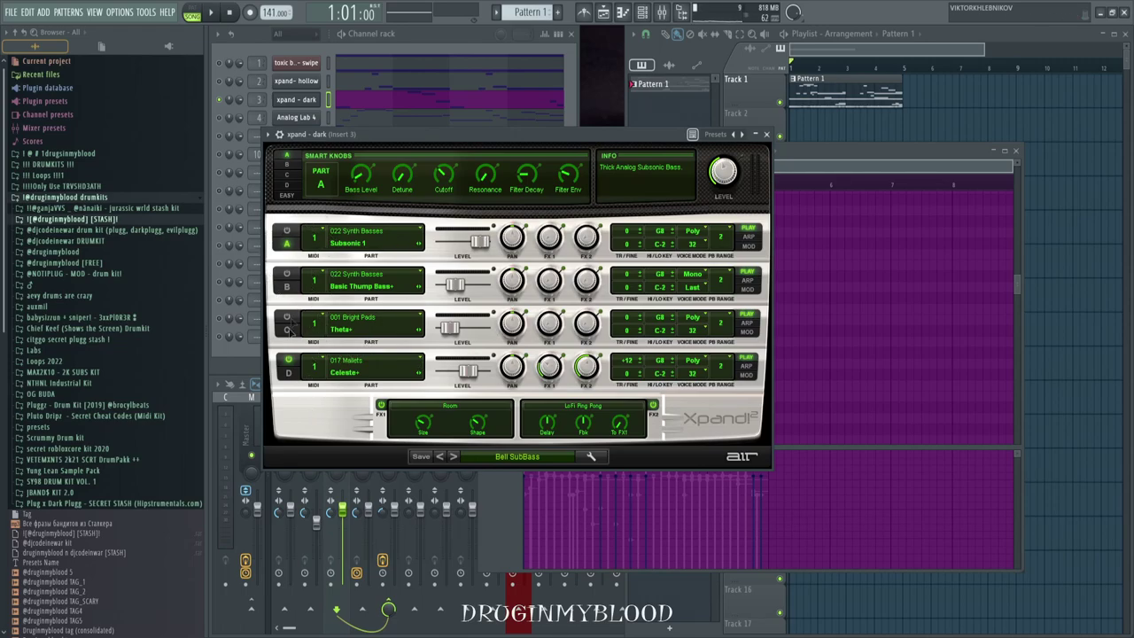
{"action": "left_click", "coordinate": [766, 134]}
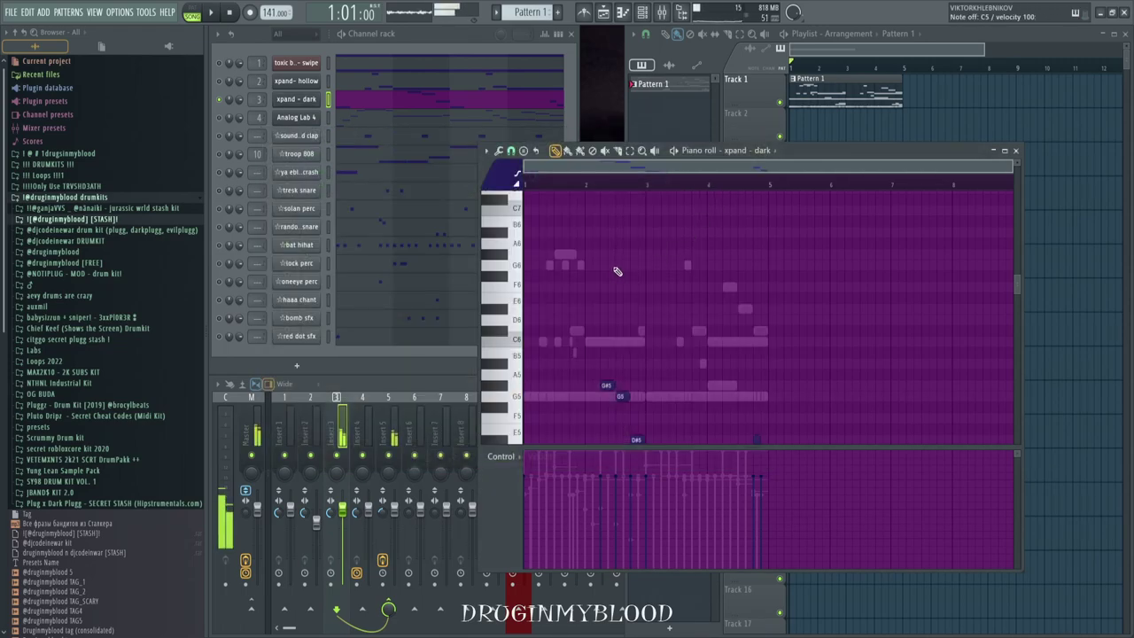
Play back the xpand dark notes in the piano roll and close it
{"action": "scroll", "coordinate": [559, 286], "scroll_direction": "down", "scroll_amount": 1}
{"action": "key", "text": "space"}
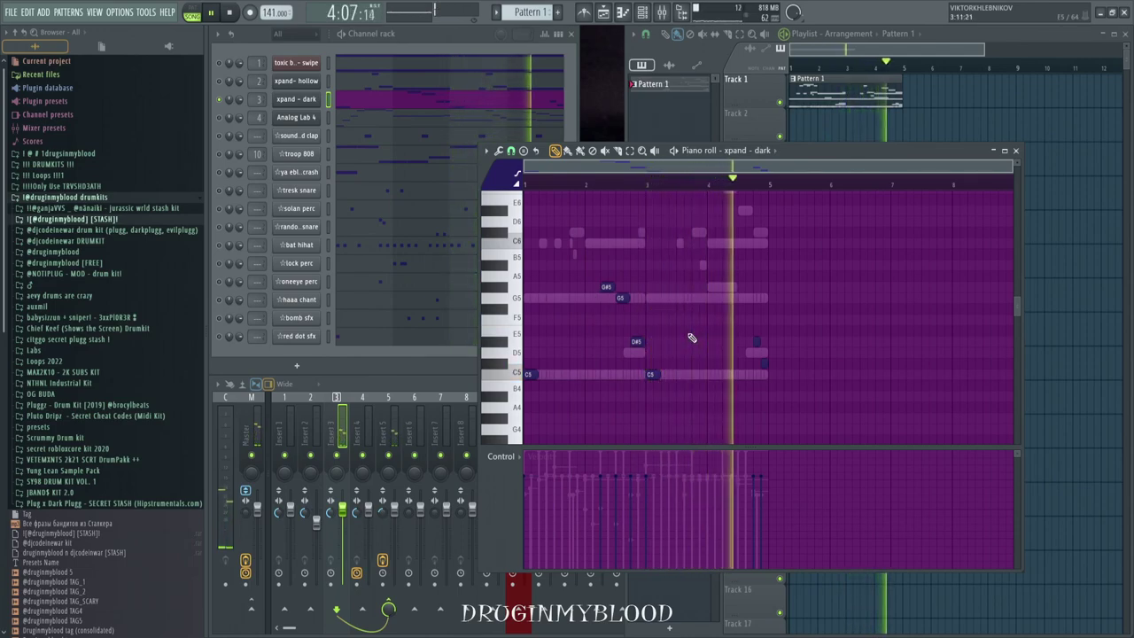
{"action": "key", "text": "space"}
{"action": "left_click", "coordinate": [1015, 150]}
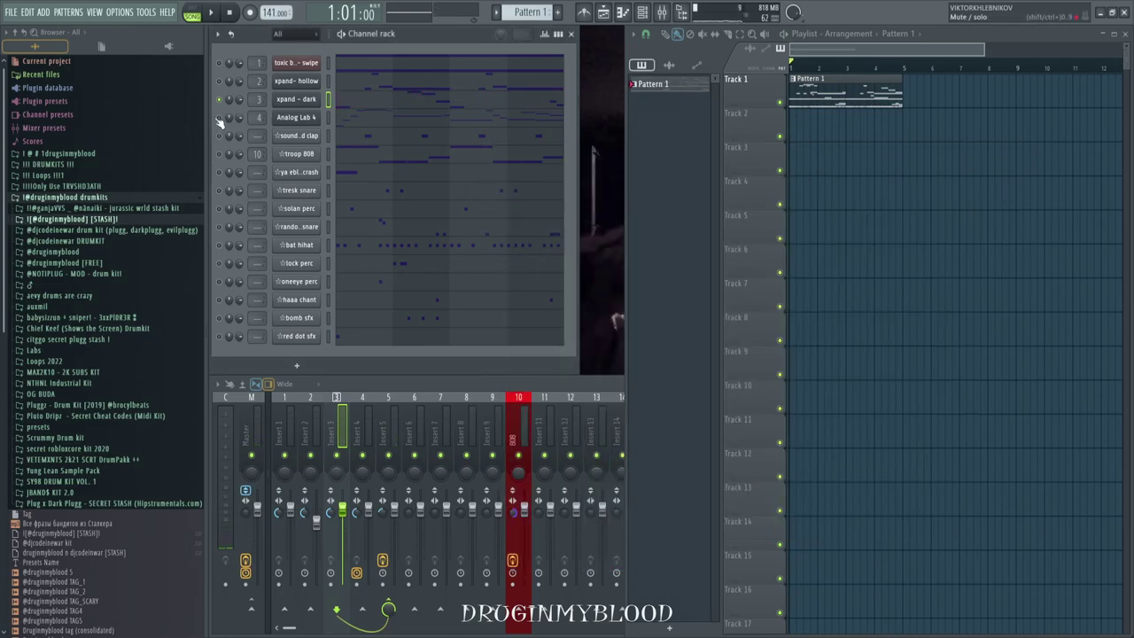
Open the Analog Lab 4 channel's instrument and audition the American Jazz Concert piano by playing several notes
{"action": "left_click", "coordinate": [294, 117]}
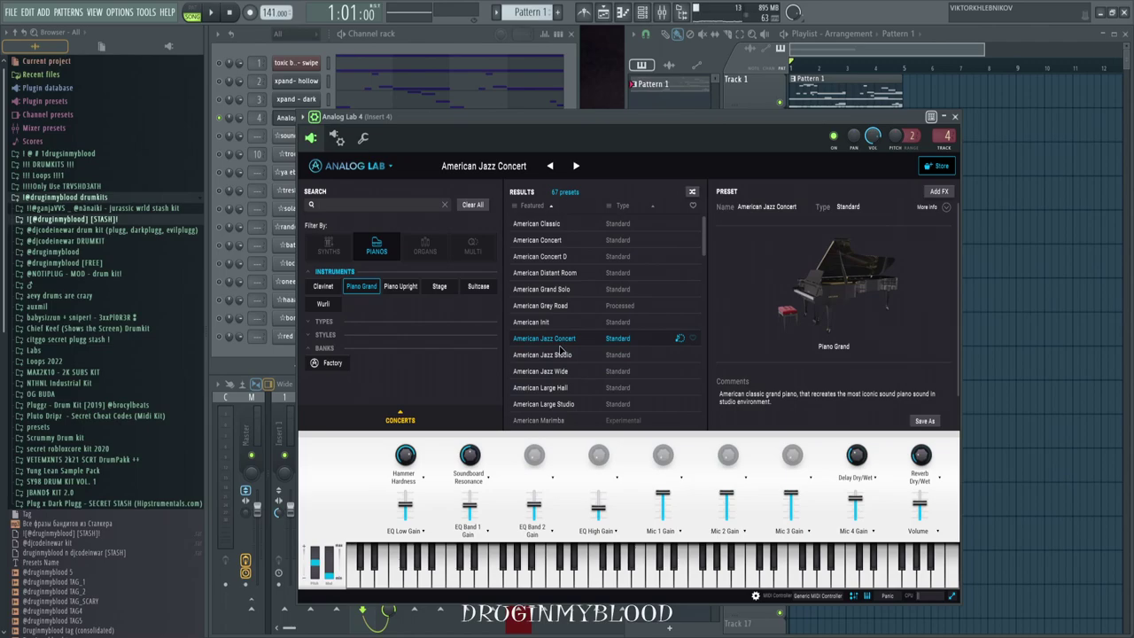
{"action": "key", "text": "u"}
{"action": "key", "text": "t"}
{"action": "key", "text": "o"}
{"action": "key", "text": "t"}
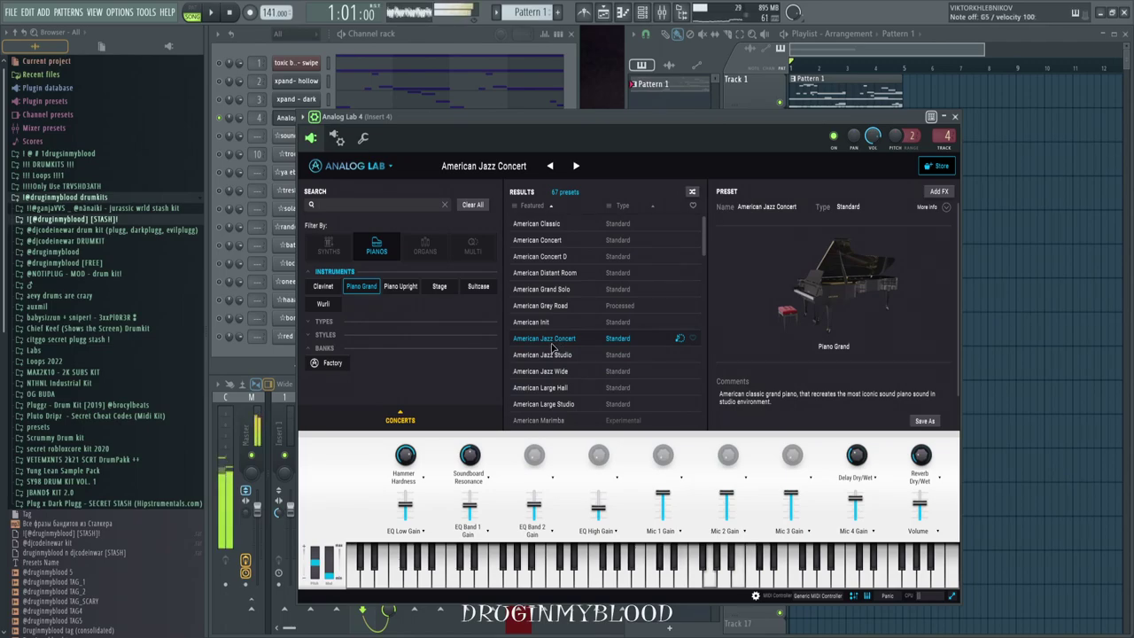
{"action": "left_click", "coordinate": [955, 117]}
Open the Analog Lab 4 channel's notes in the piano roll and bring the whole melody into view
{"action": "left_click", "coordinate": [366, 124]}
{"action": "scroll", "coordinate": [576, 331], "scroll_direction": "down", "scroll_amount": 2}
{"action": "scroll", "coordinate": [576, 330], "scroll_direction": "up", "scroll_amount": 5}
{"action": "scroll", "coordinate": [574, 328], "scroll_direction": "down", "scroll_amount": 1}
{"action": "scroll", "coordinate": [574, 328], "scroll_direction": "down", "scroll_amount": 1}
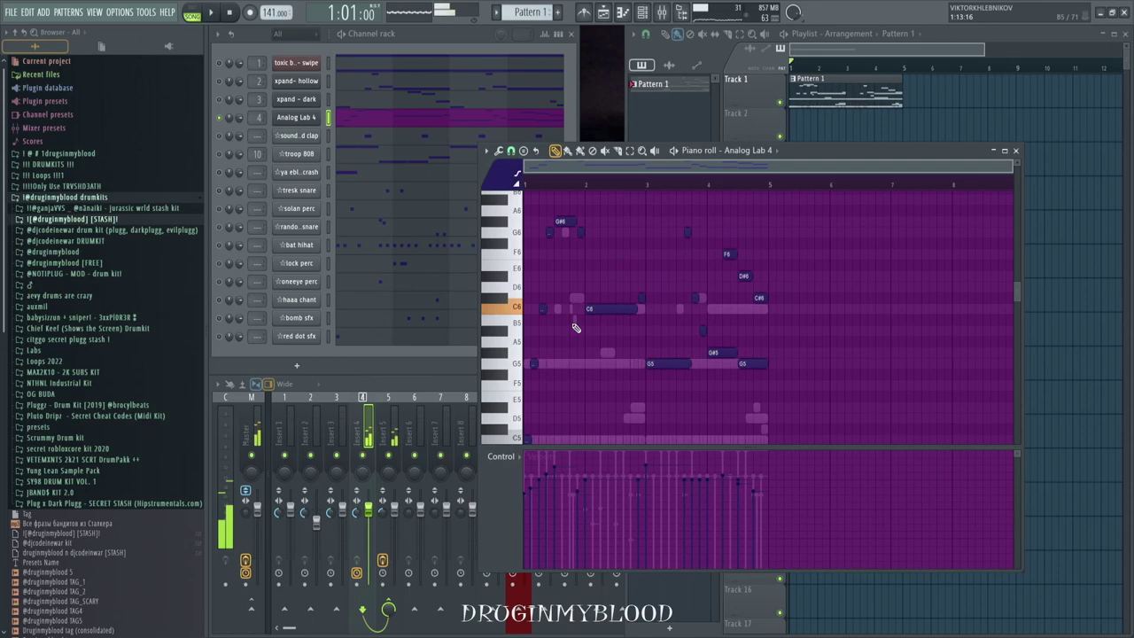
{"action": "scroll", "coordinate": [601, 273], "scroll_direction": "down", "scroll_amount": 1}
Play back the soloed Analog Lab 4 melody and close its piano roll
{"action": "key", "text": "space"}
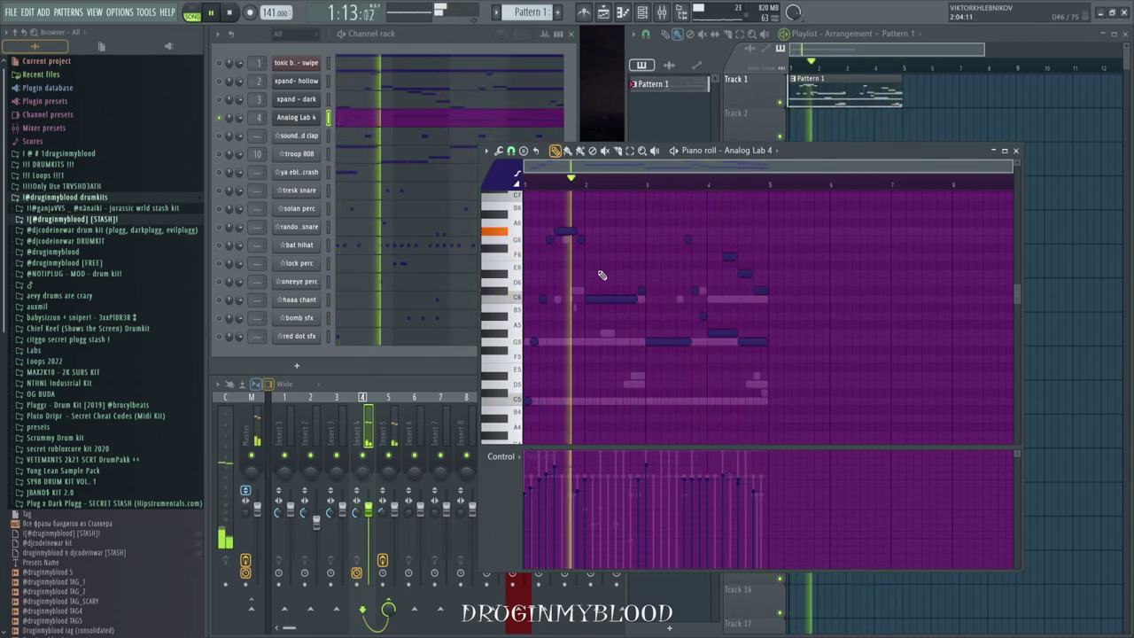
{"action": "key", "text": "space"}
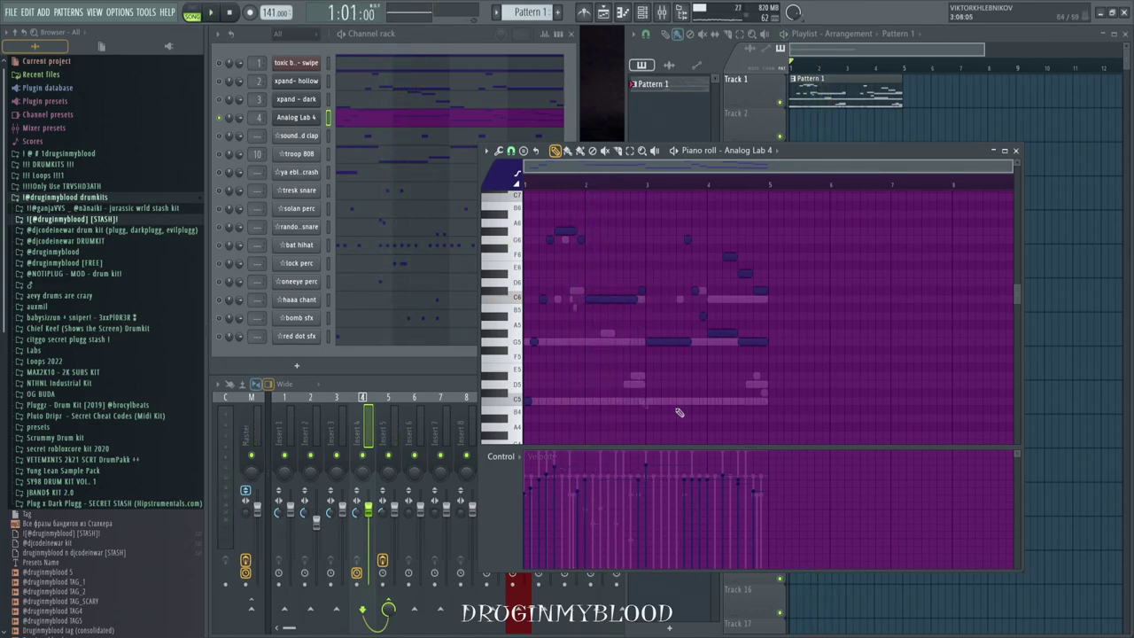
{"action": "left_click_drag", "start_coordinate": [841, 395], "coordinate": [526, 193], "text": "ctrl"}
{"action": "key", "text": "ctrl+z"}
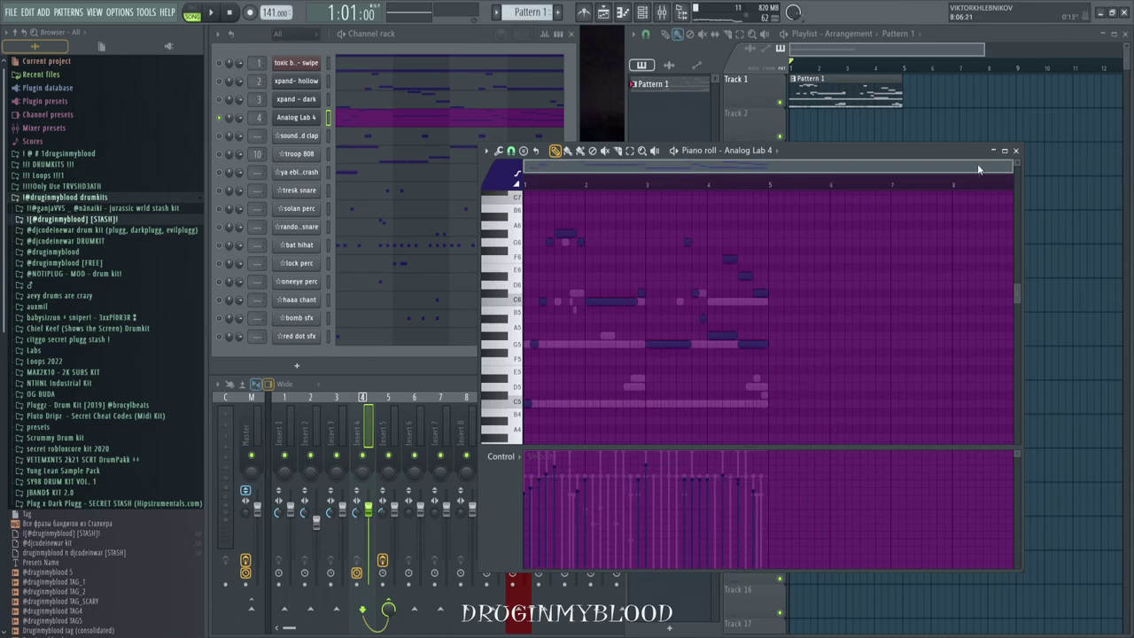
{"action": "left_click", "coordinate": [1017, 152]}
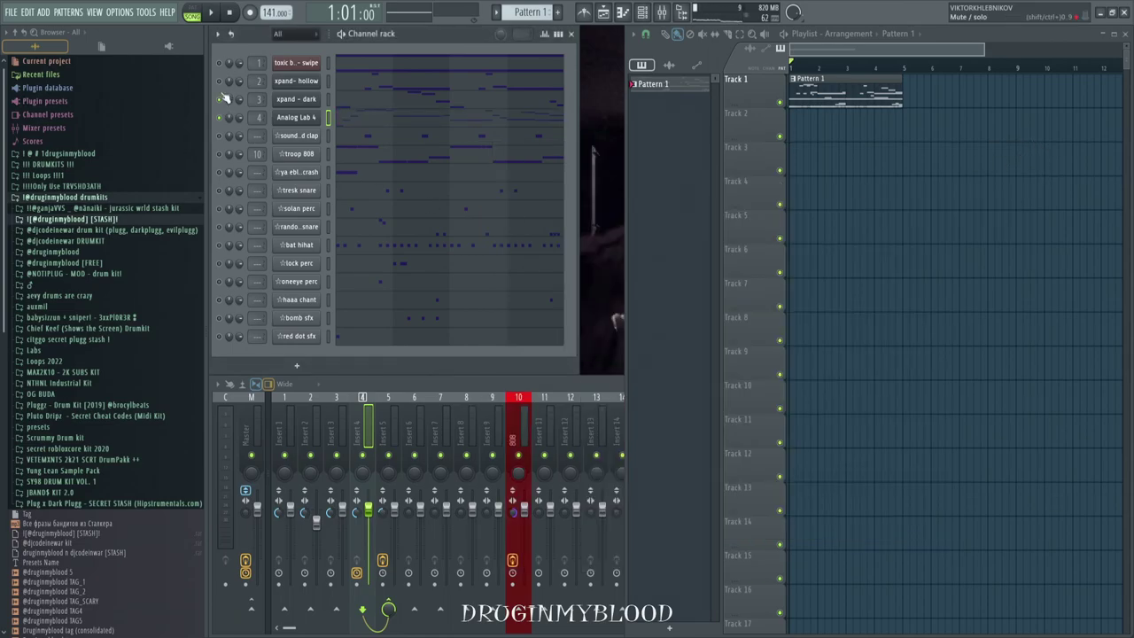
Unmute the toxic biohazard, xpand hollow, xpand dark and Analog Lab 4 channels and play them together
{"action": "key", "text": "space"}
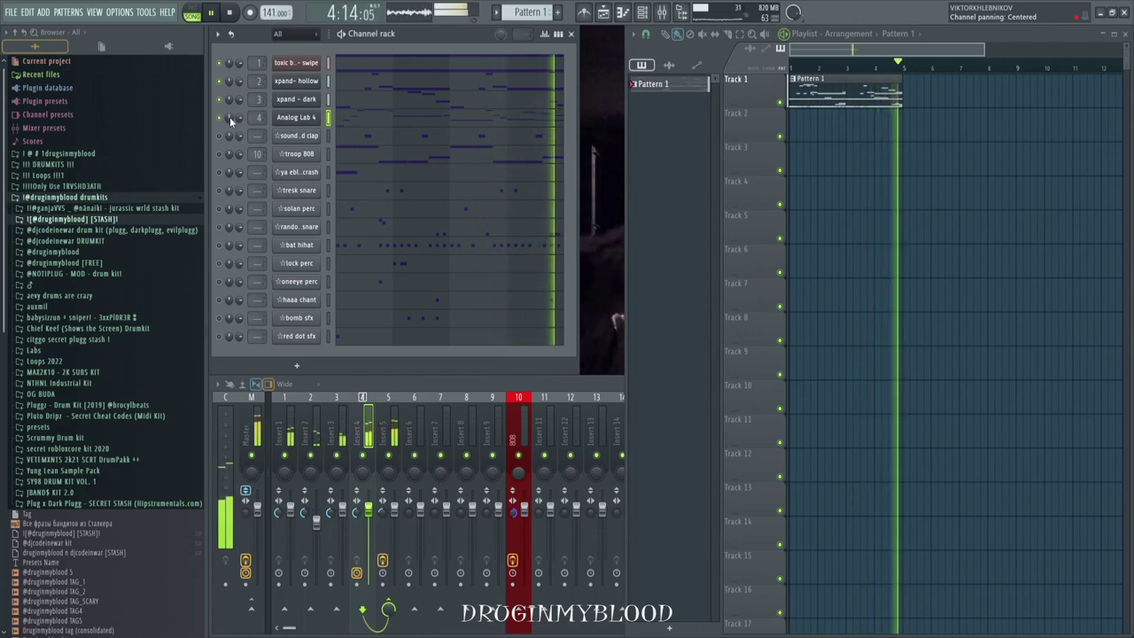
{"action": "key", "text": "space"}
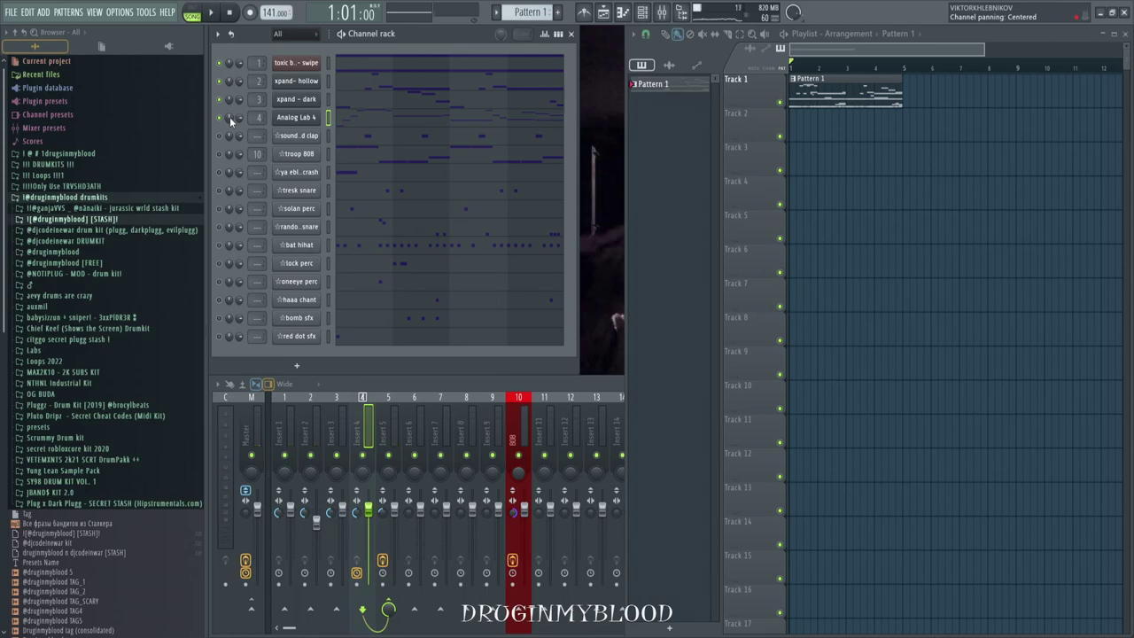
Examine the Fruity parametric EQ 2 curve on mixer insert 5 and check the stereo separation on inserts 1 and 5
{"action": "left_click_drag", "start_coordinate": [282, 410], "coordinate": [335, 428]}
{"action": "left_click", "coordinate": [283, 430]}
{"action": "left_click", "coordinate": [335, 429]}
{"action": "left_click", "coordinate": [393, 429]}
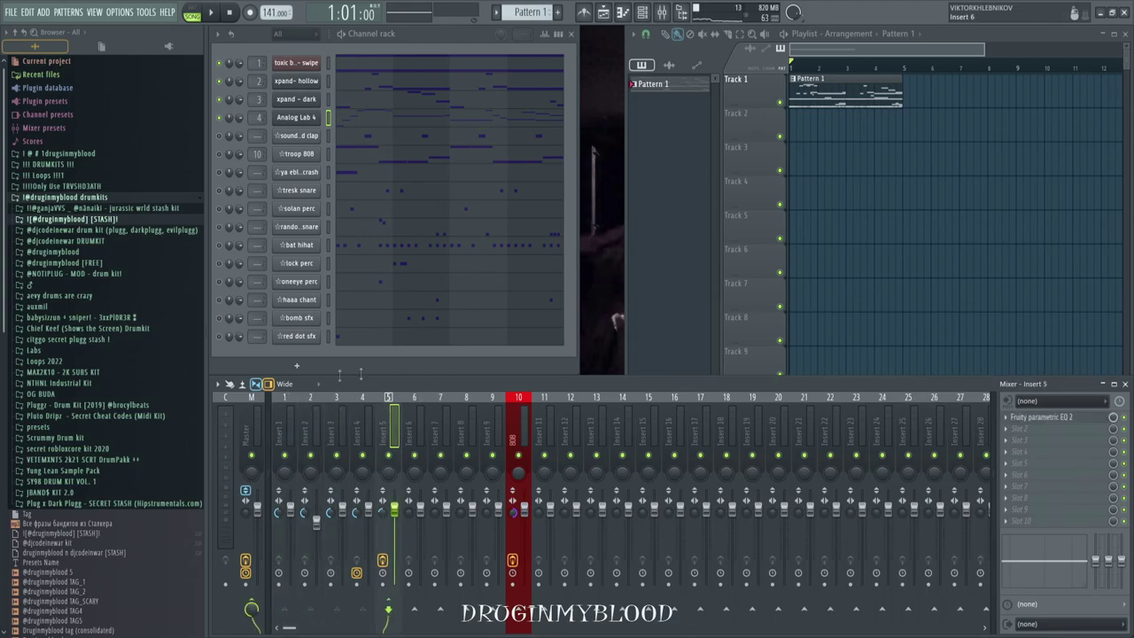
{"action": "left_click", "coordinate": [1045, 417]}
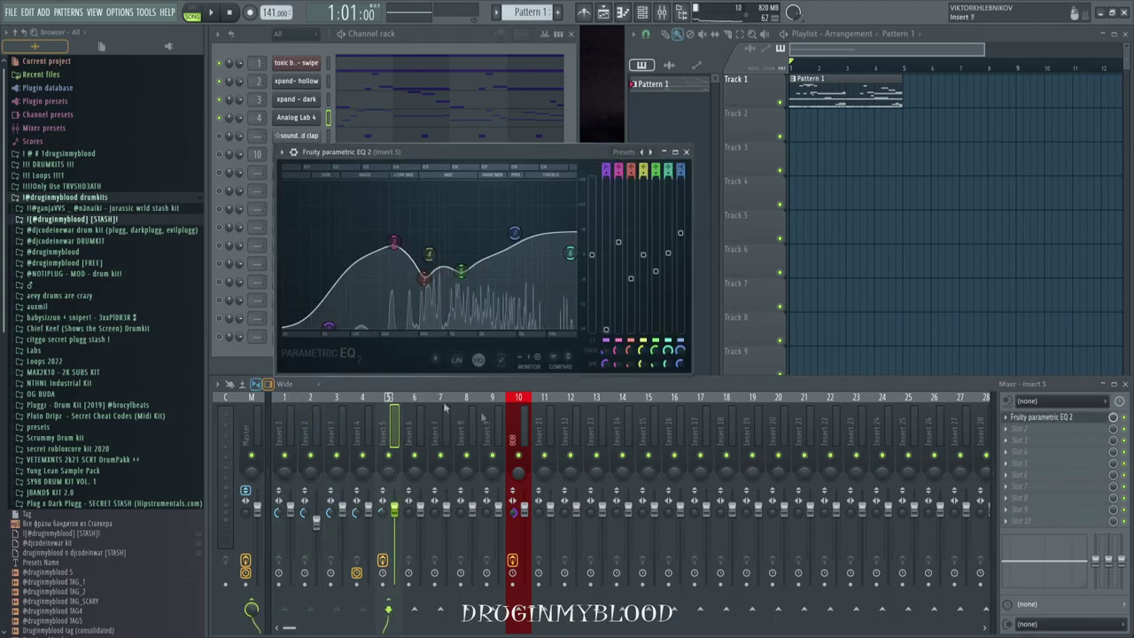
{"action": "left_click_drag", "start_coordinate": [440, 155], "coordinate": [506, 163]}
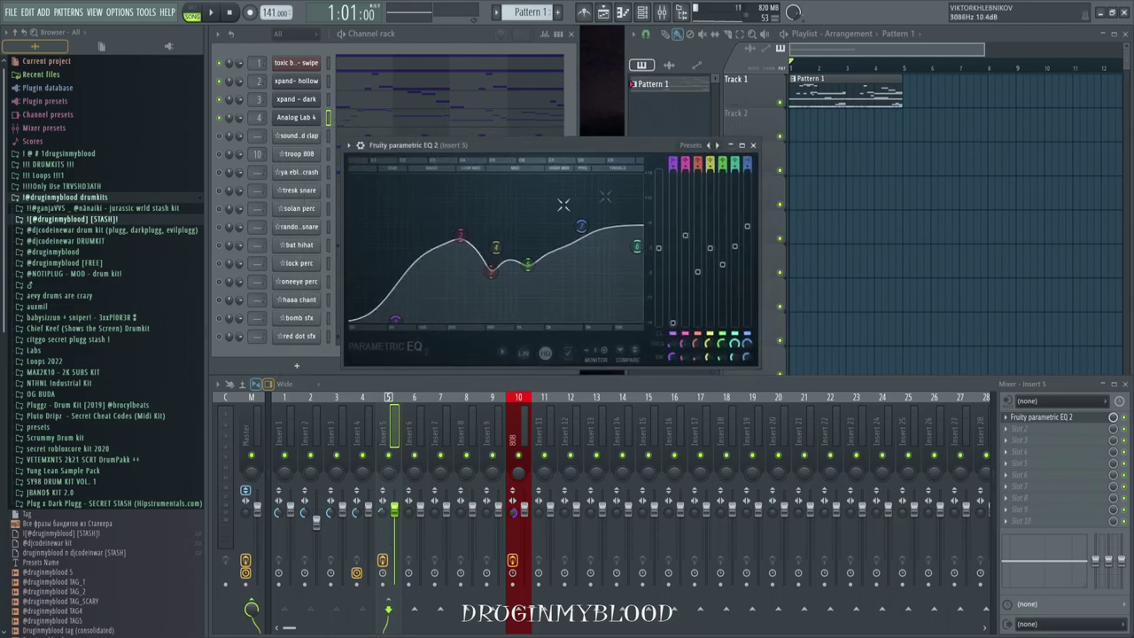
{"action": "left_click", "coordinate": [753, 145]}
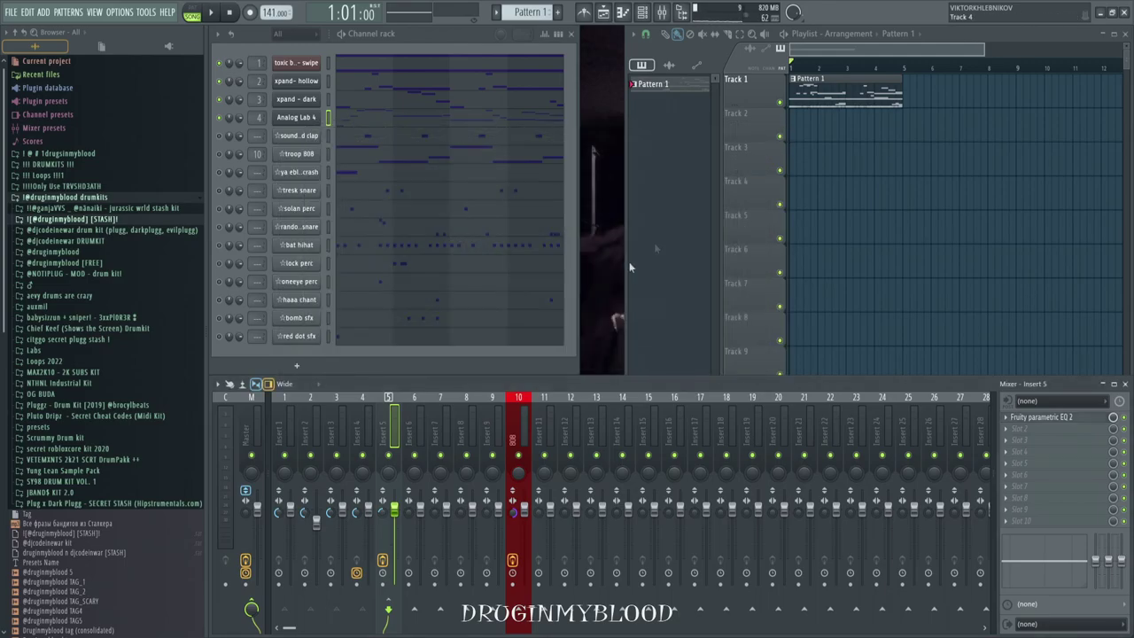
{"action": "left_click", "coordinate": [285, 492]}
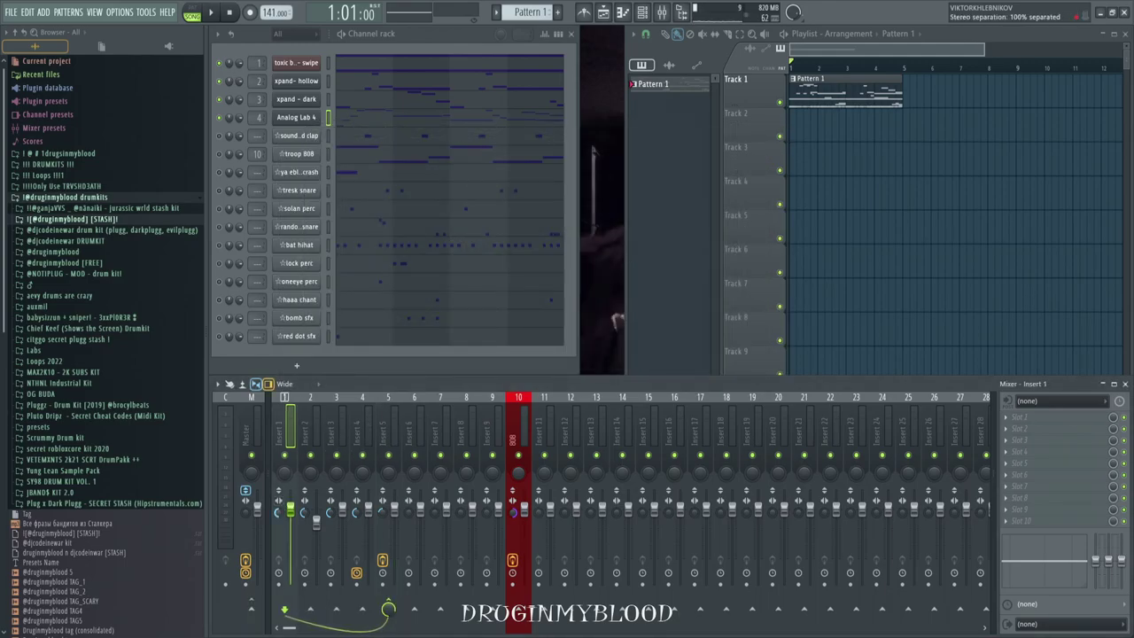
{"action": "left_click", "coordinate": [383, 512]}
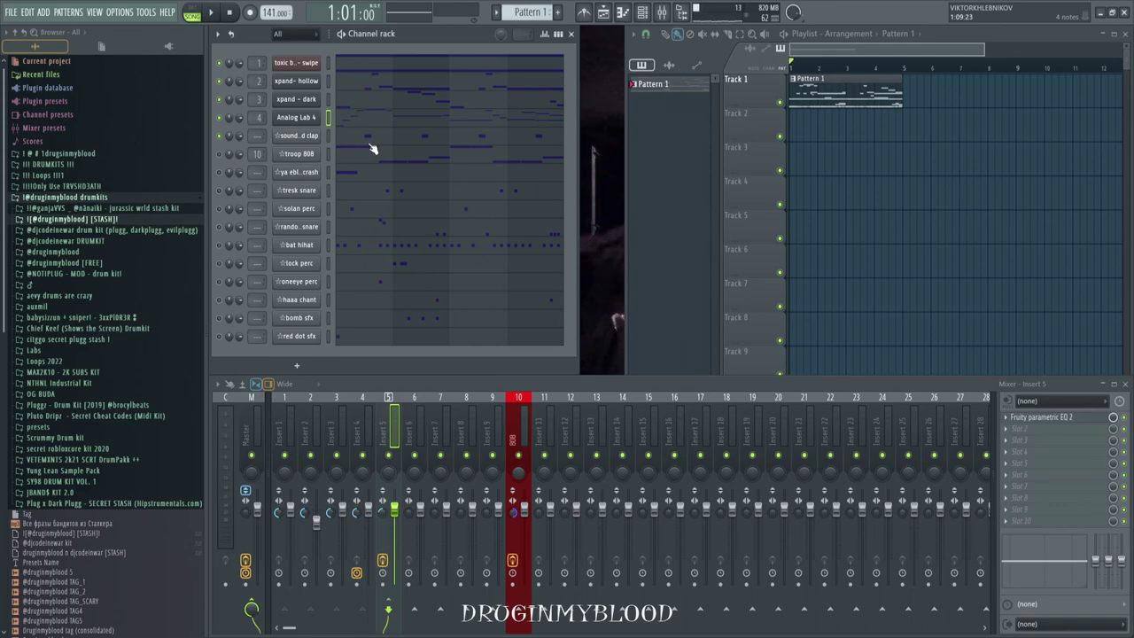
Unmute the clap channel and play it together with the four melody channels
{"action": "key", "text": "space"}
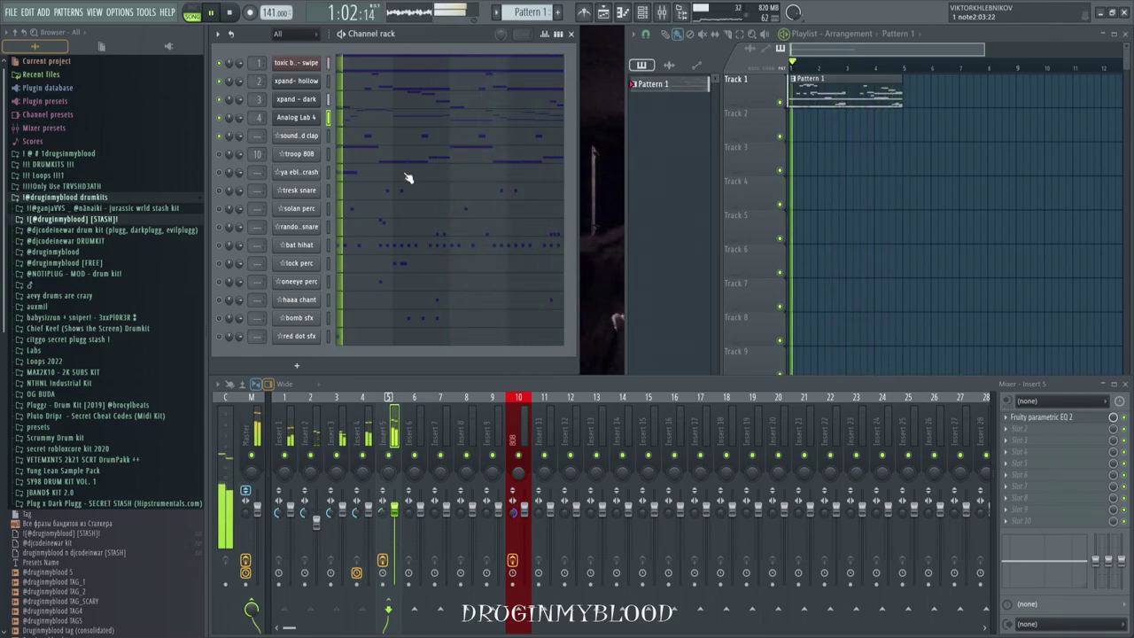
{"action": "key", "text": "space"}
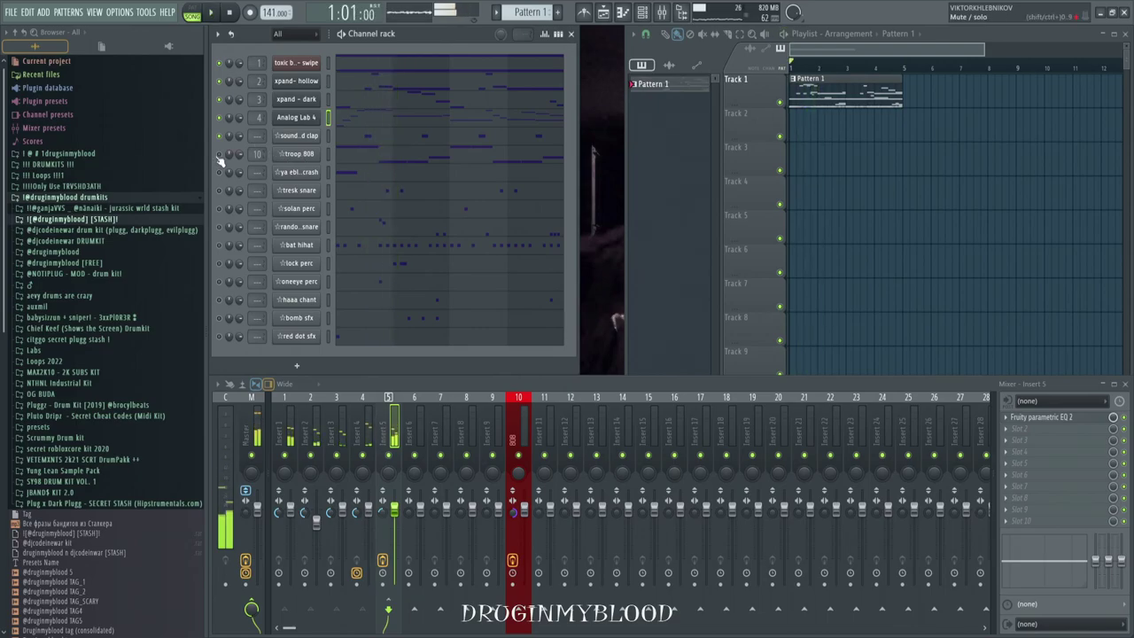
Unmute the troop 808 channel and check its sampler settings
{"action": "left_click", "coordinate": [290, 156]}
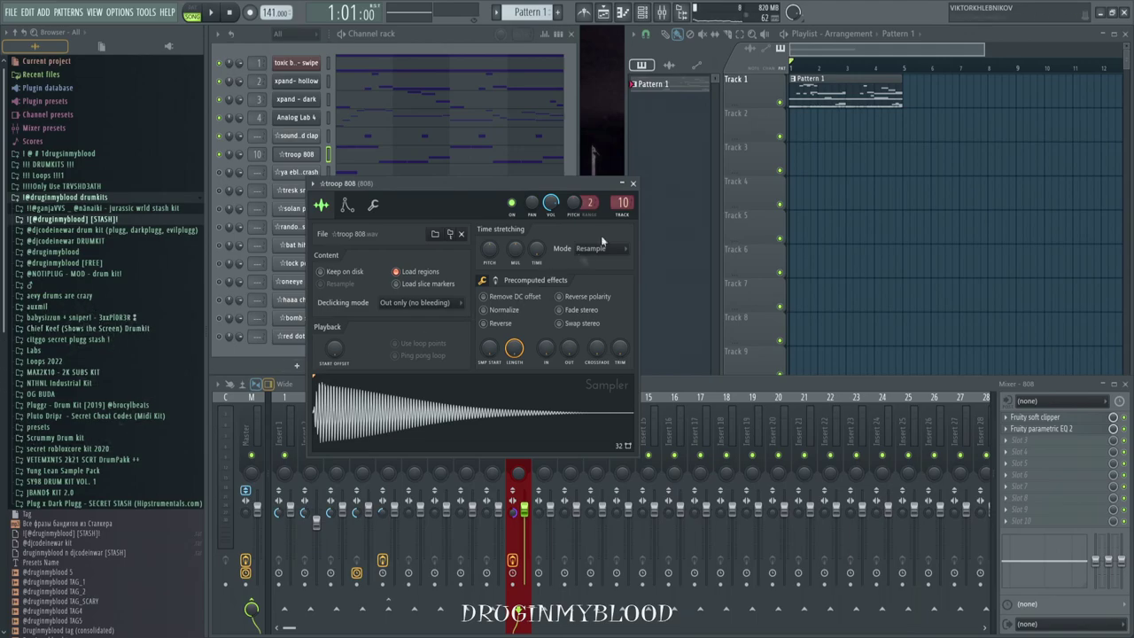
{"action": "left_click", "coordinate": [632, 183]}
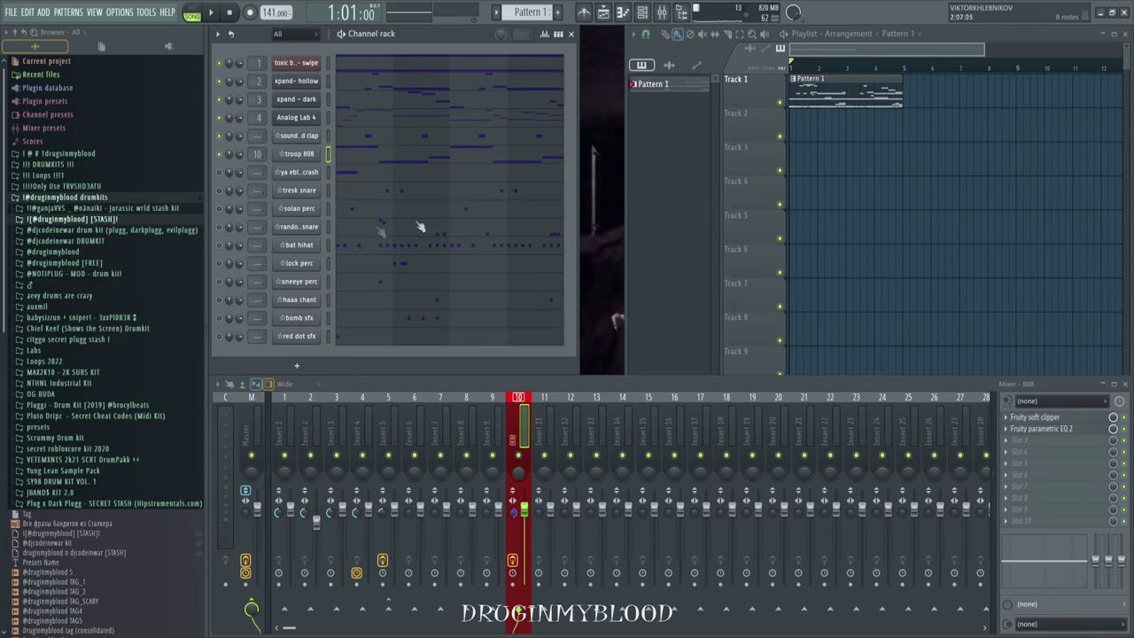
Browse the jurassic wrld stash kit in the drumkits folder, looking through its chants and percs folders
{"action": "left_click", "coordinate": [87, 209]}
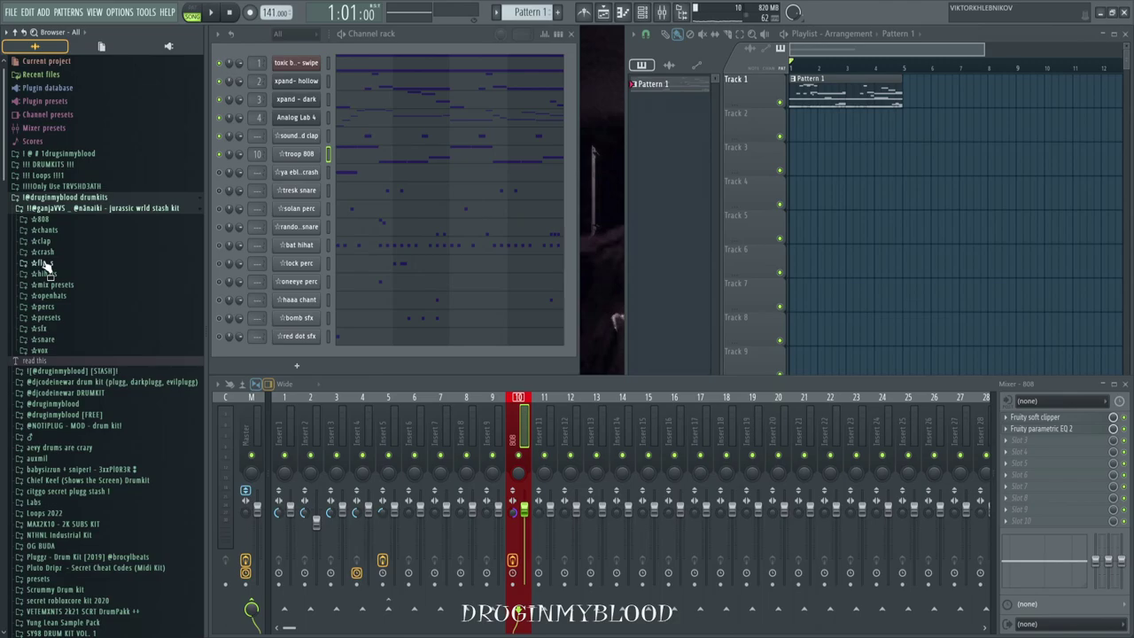
{"action": "left_click", "coordinate": [82, 234]}
{"action": "left_click", "coordinate": [85, 233]}
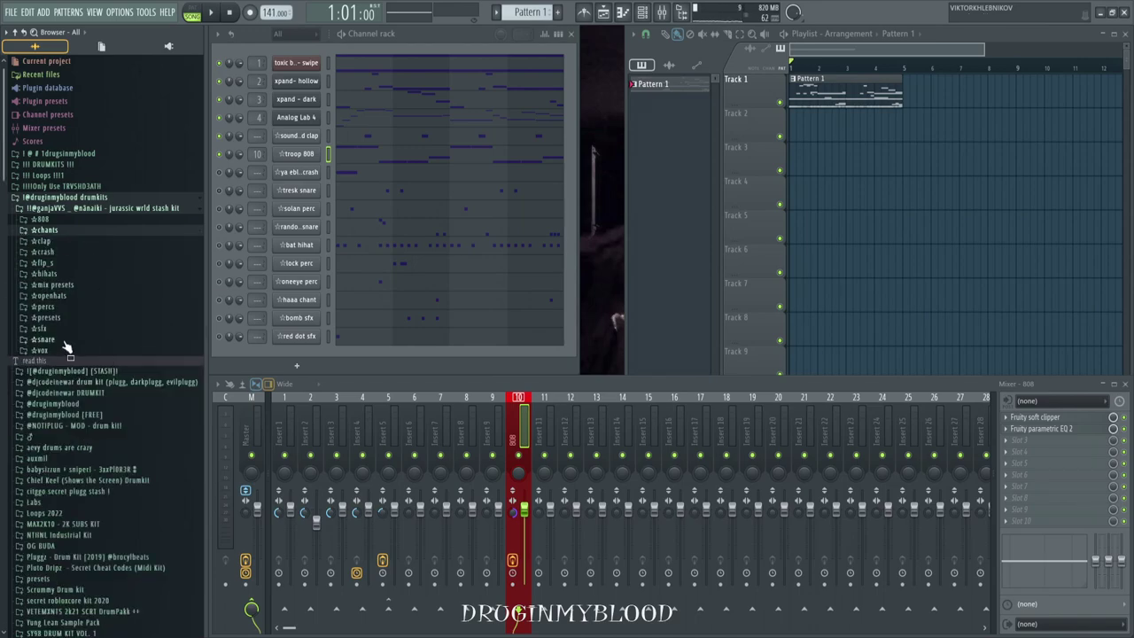
{"action": "left_click", "coordinate": [64, 308]}
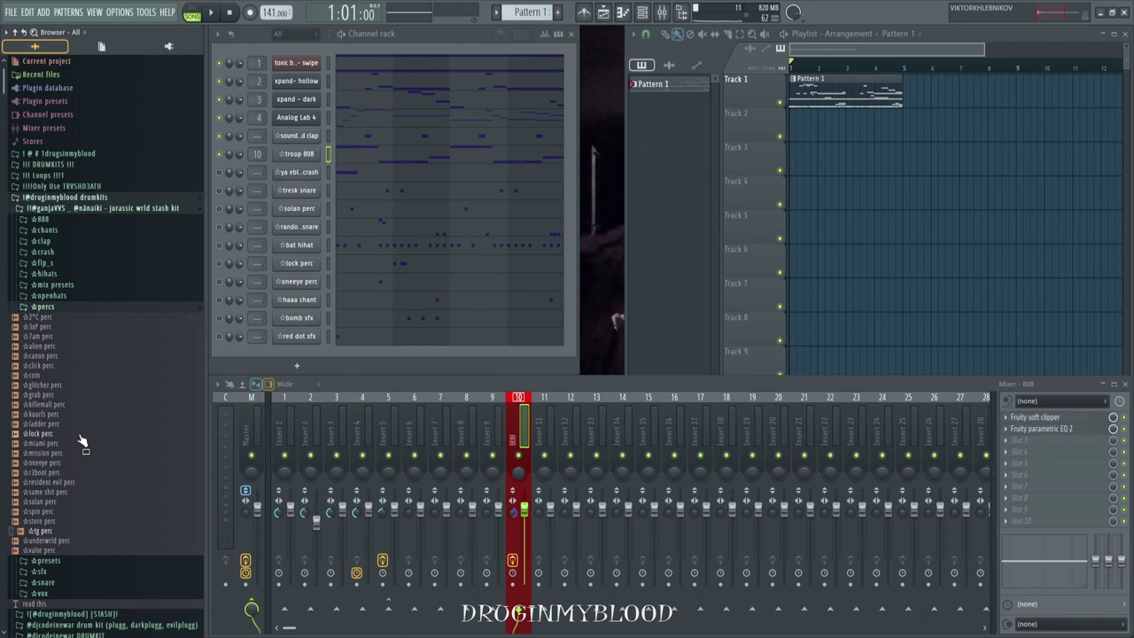
{"action": "left_click", "coordinate": [69, 309]}
Preview the troop 808 sample and examine the Fruity soft clipper and Fruity parametric EQ 2 on its mixer insert
{"action": "left_click", "coordinate": [297, 154]}
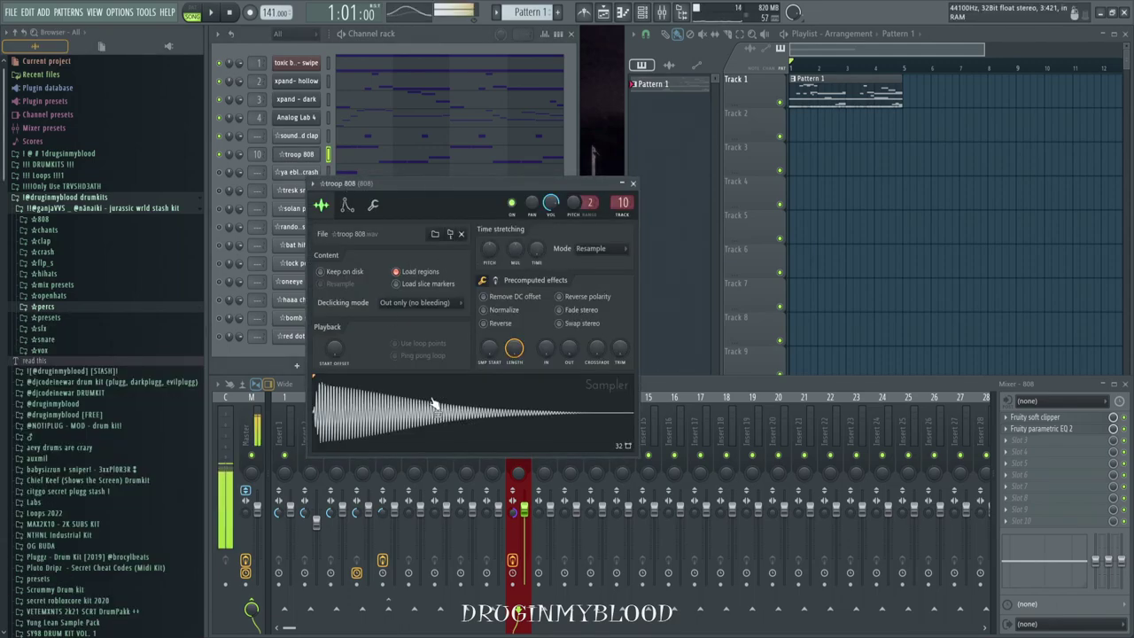
{"action": "left_click", "coordinate": [633, 185]}
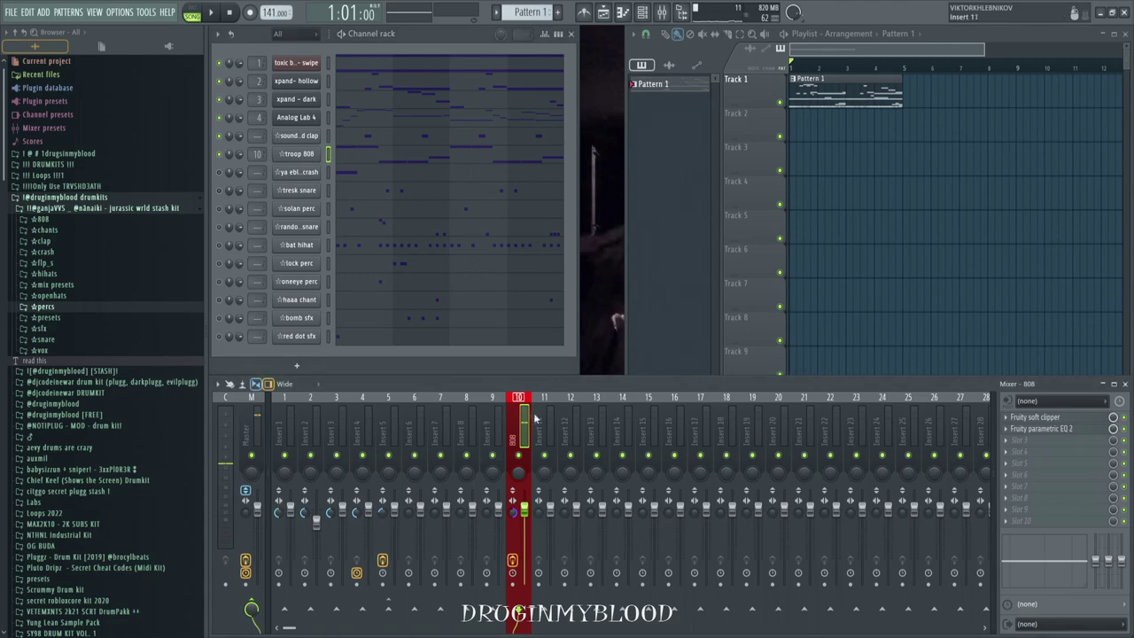
{"action": "left_click", "coordinate": [1034, 418]}
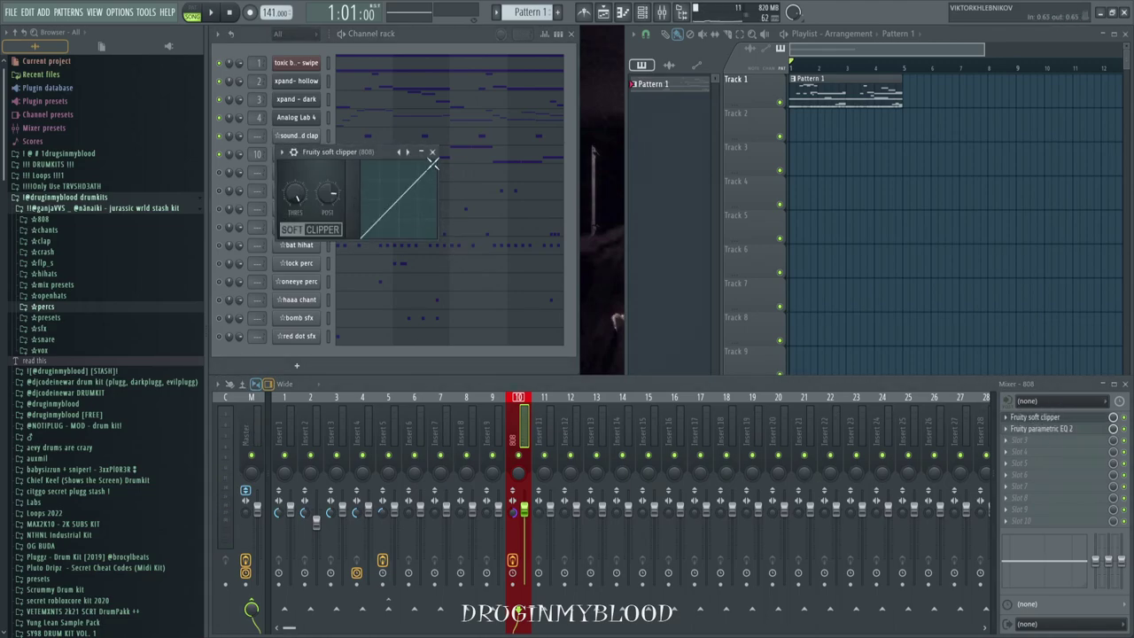
{"action": "left_click", "coordinate": [431, 152]}
{"action": "left_click", "coordinate": [1054, 429]}
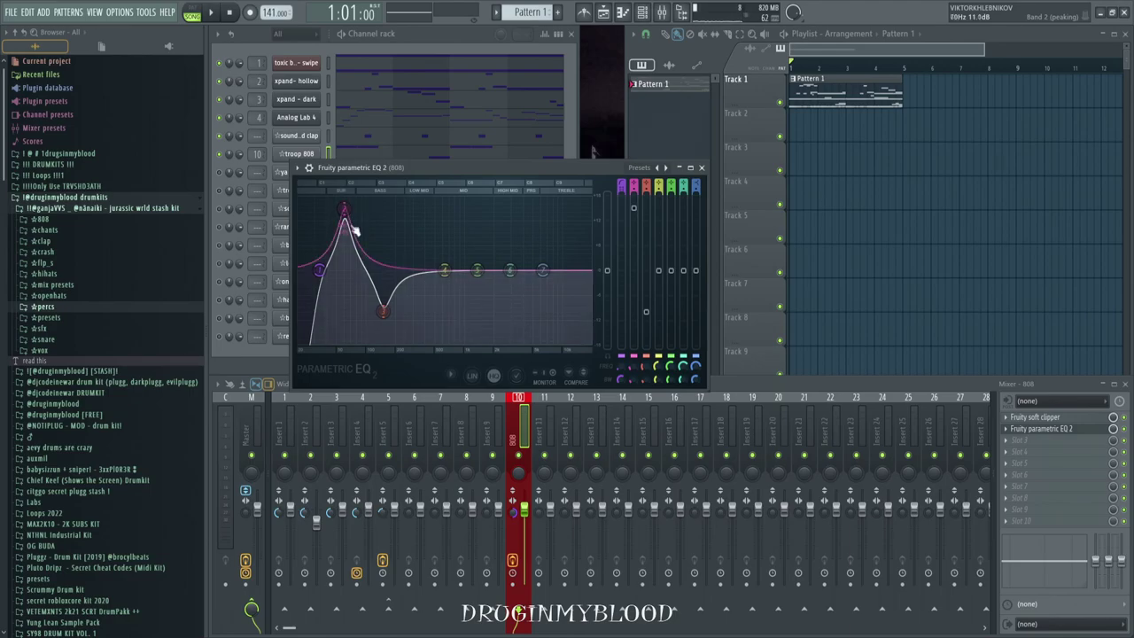
{"action": "left_click", "coordinate": [701, 167]}
Play the beat with the troop 808 and examine the 808 notes in its piano roll
{"action": "key", "text": "space"}
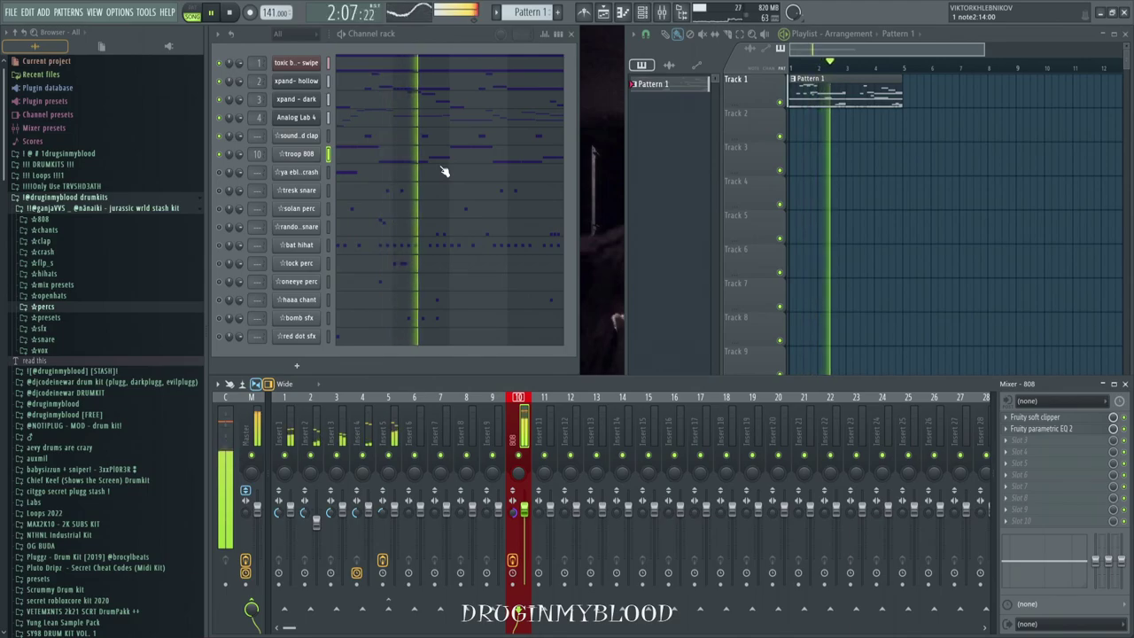
{"action": "left_click", "coordinate": [445, 156]}
{"action": "key", "text": "space"}
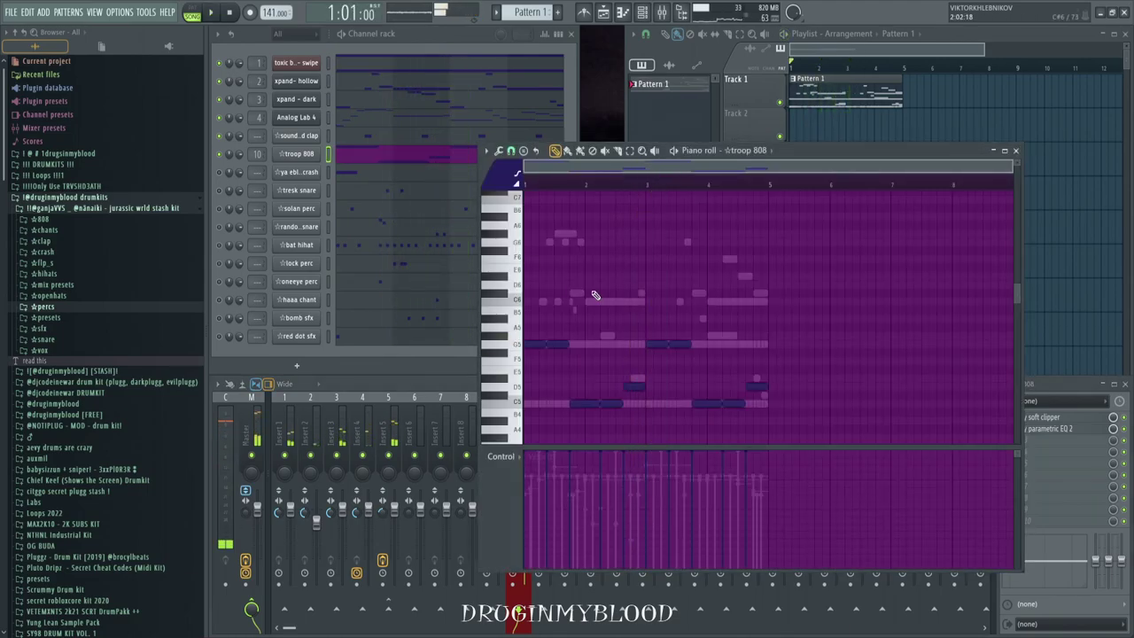
{"action": "key", "text": "space"}
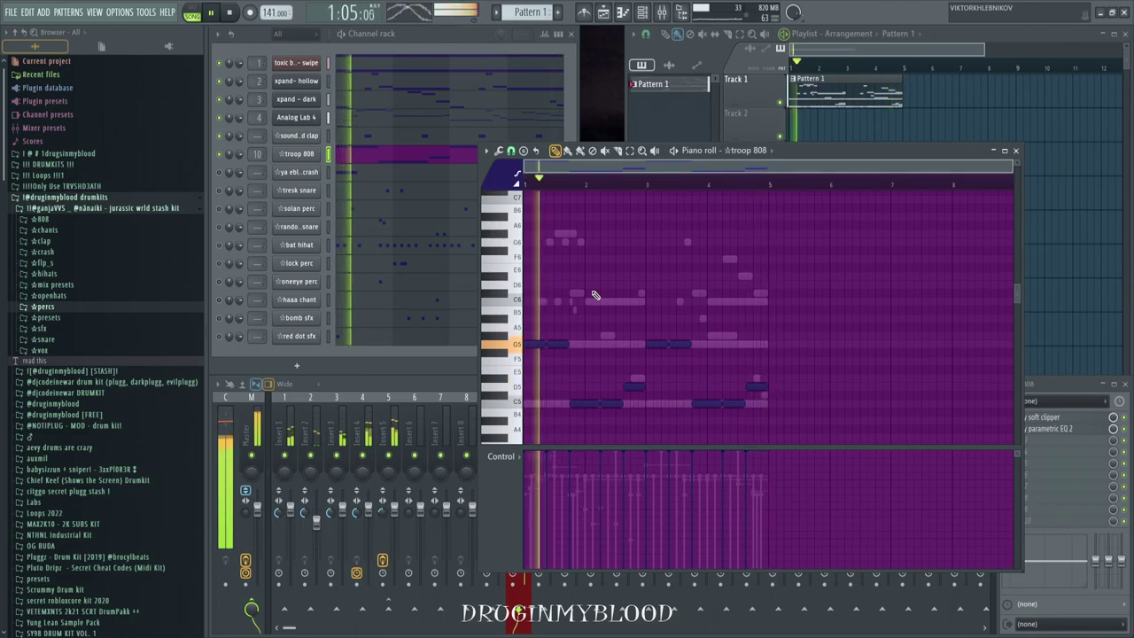
{"action": "key", "text": "space"}
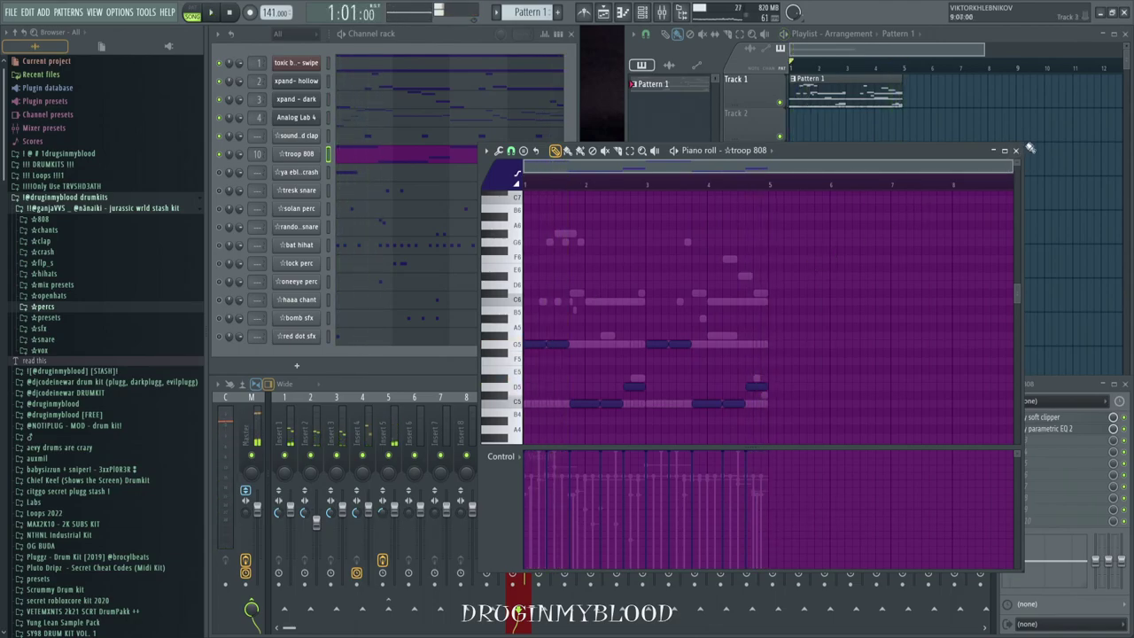
{"action": "left_click", "coordinate": [1015, 149]}
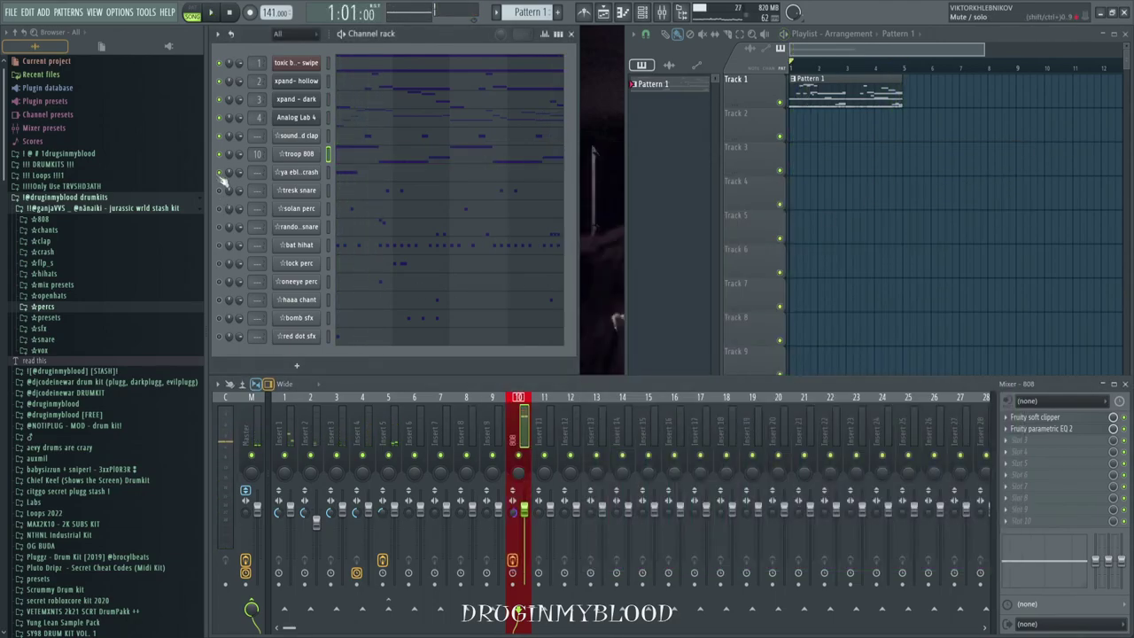
Unmute the crash channel, check its sampler settings and play it with the beat
{"action": "left_click", "coordinate": [296, 172]}
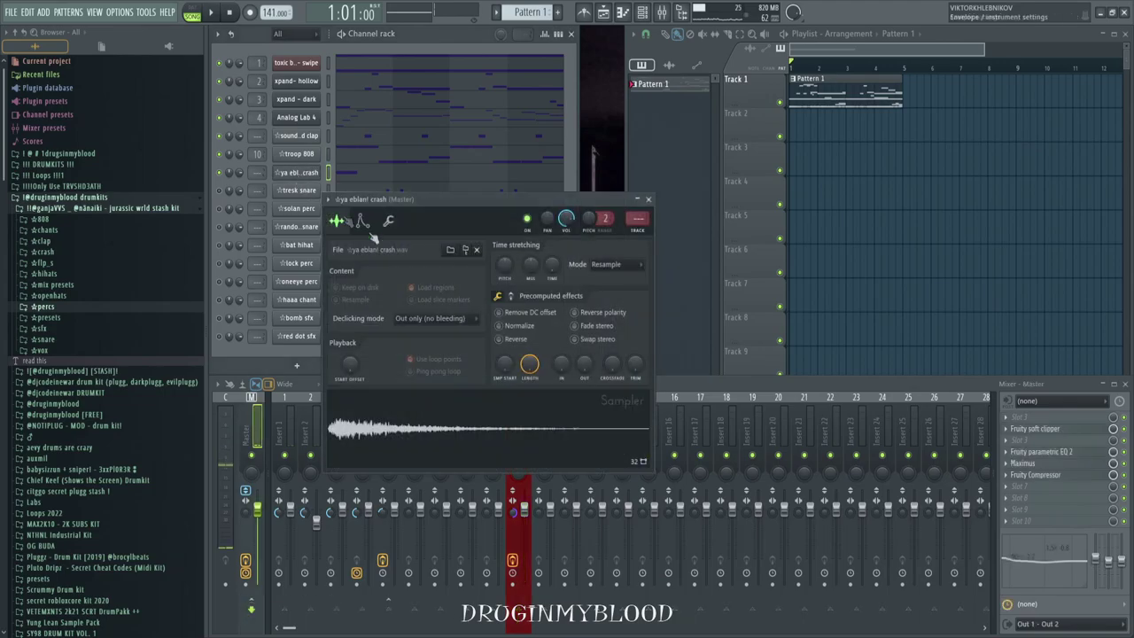
{"action": "key", "text": "space"}
{"action": "left_click", "coordinate": [649, 201]}
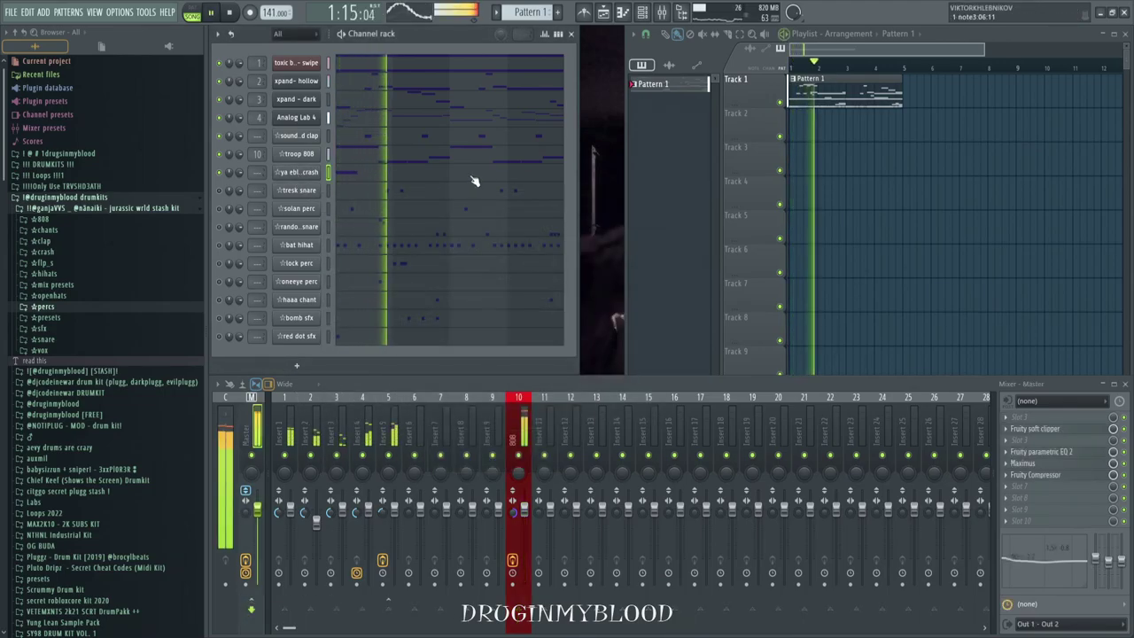
{"action": "key", "text": "space"}
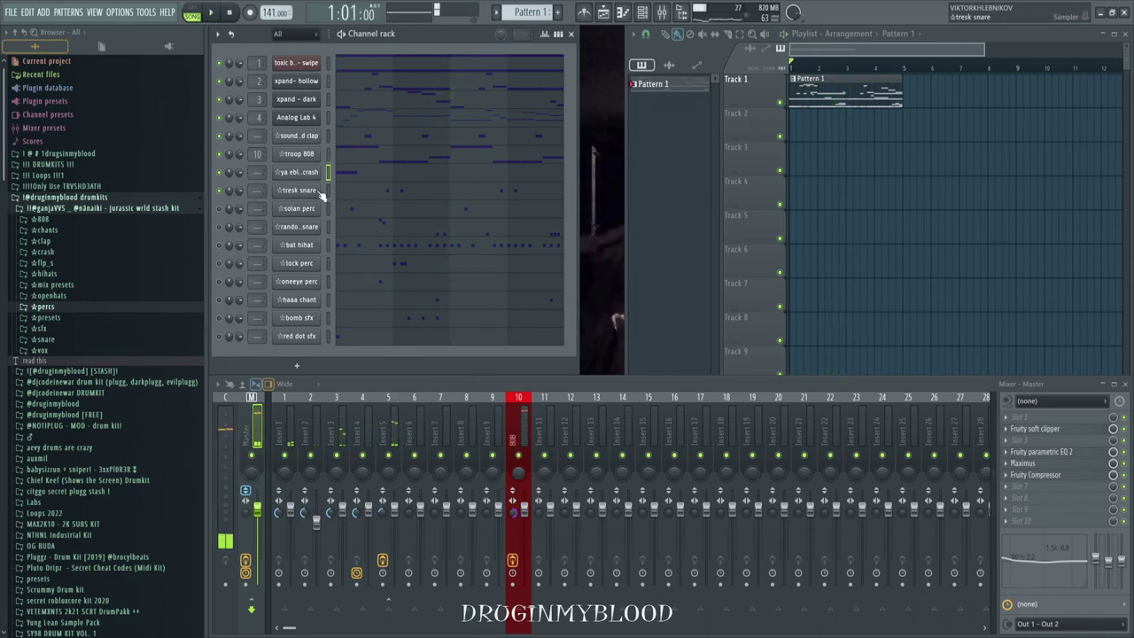
Unmute the tresk snare channel, preview its sample and play it with the beat
{"action": "left_click", "coordinate": [318, 191]}
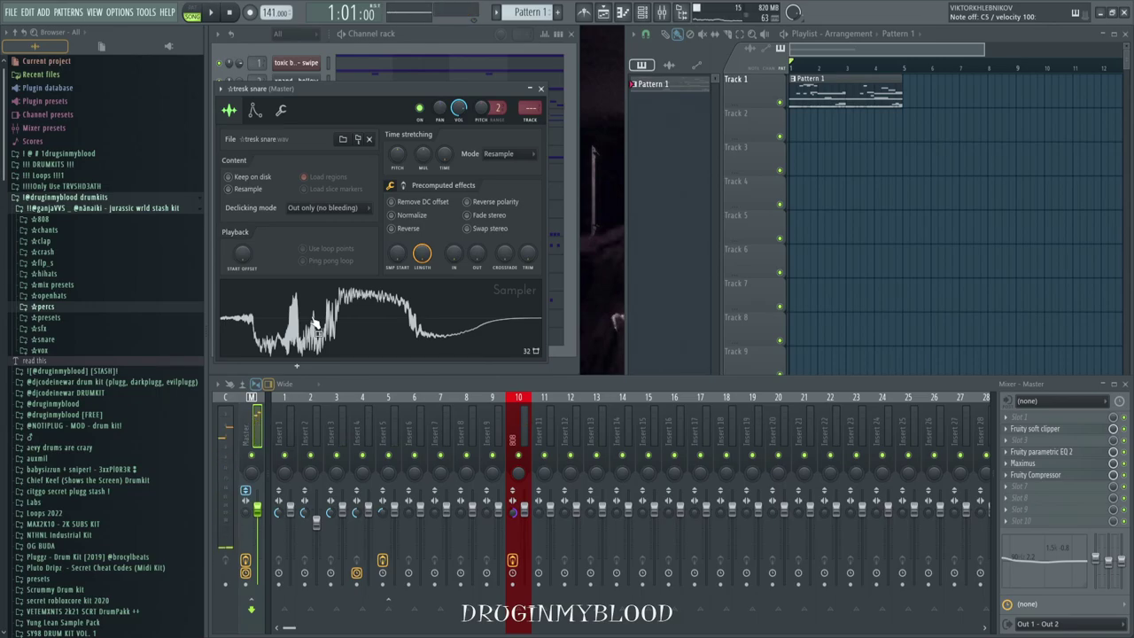
{"action": "left_click", "coordinate": [542, 89]}
{"action": "key", "text": "space"}
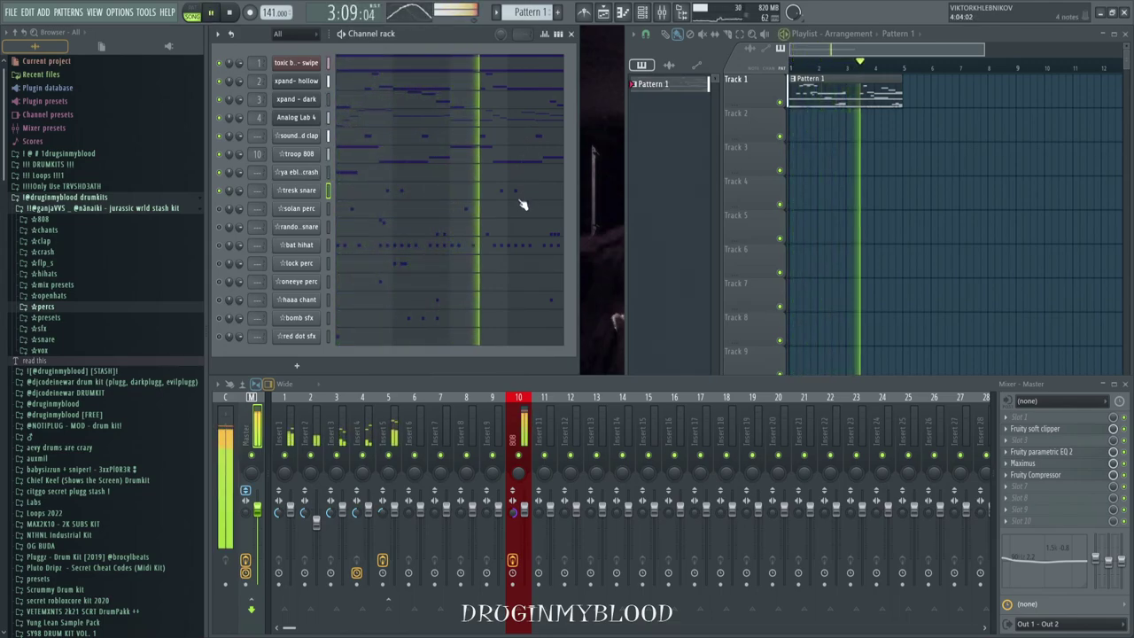
{"action": "key", "text": "space"}
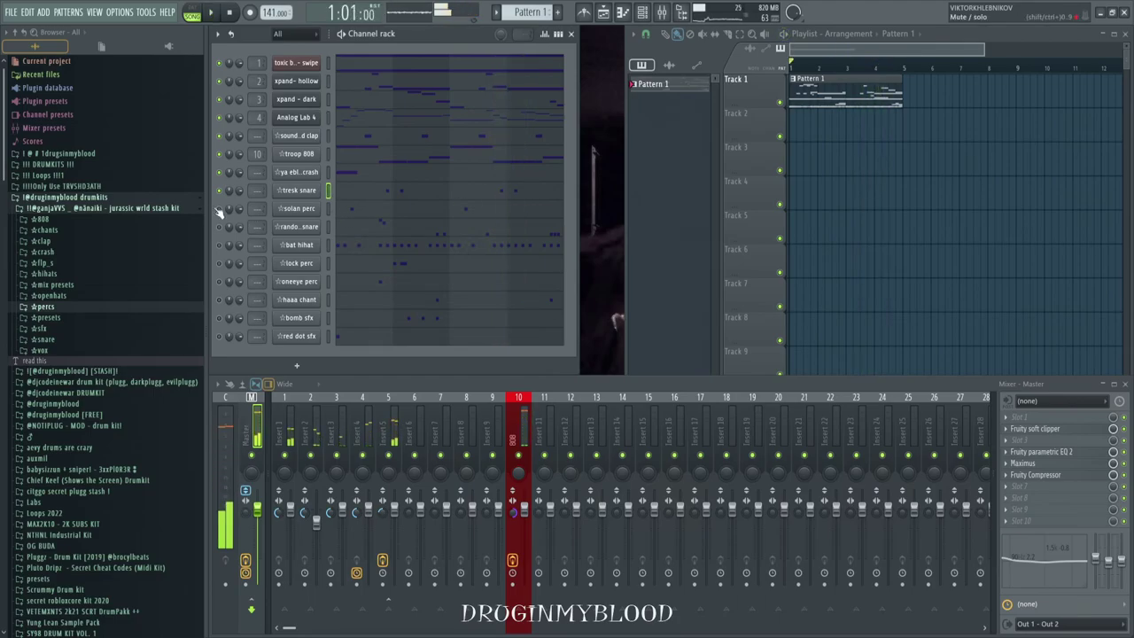
Unmute the solan perc channel, preview its sample and play it with the beat
{"action": "left_click", "coordinate": [307, 213]}
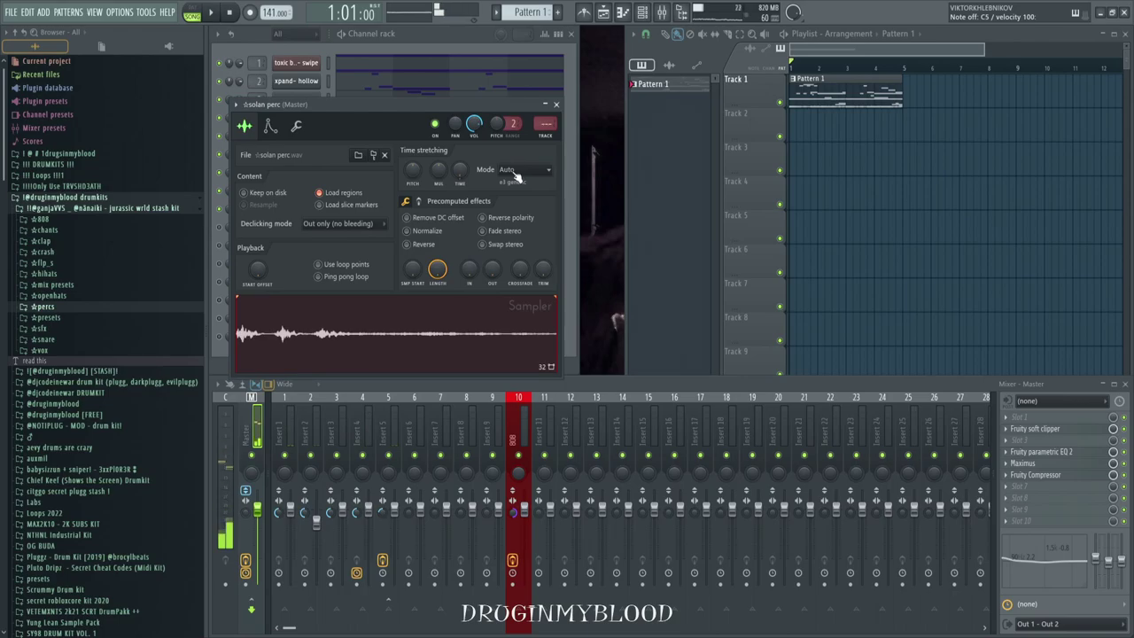
{"action": "left_click", "coordinate": [556, 104]}
{"action": "key", "text": "space"}
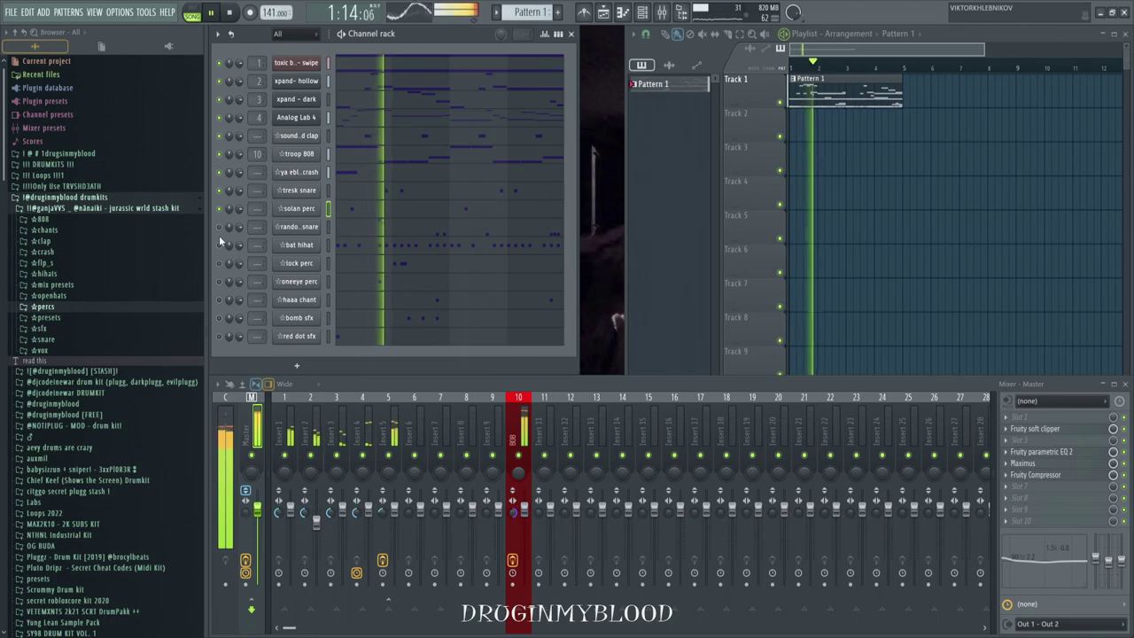
{"action": "key", "text": "space"}
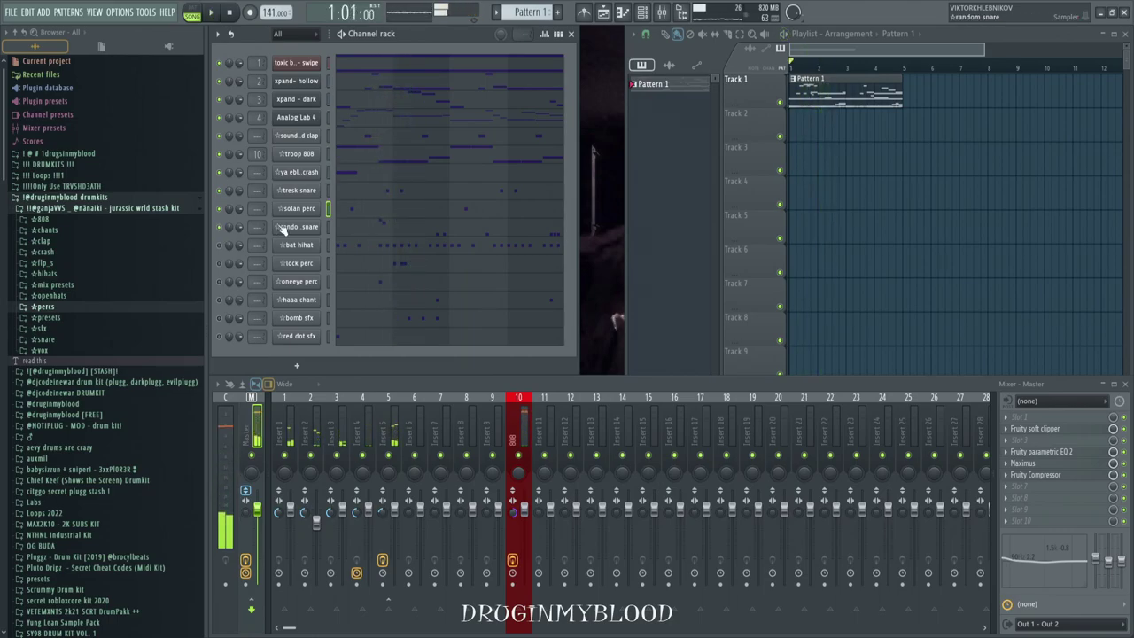
Unmute the random snare channel, check its sampler settings and view its first notes up close in the piano roll
{"action": "left_click", "coordinate": [283, 227]}
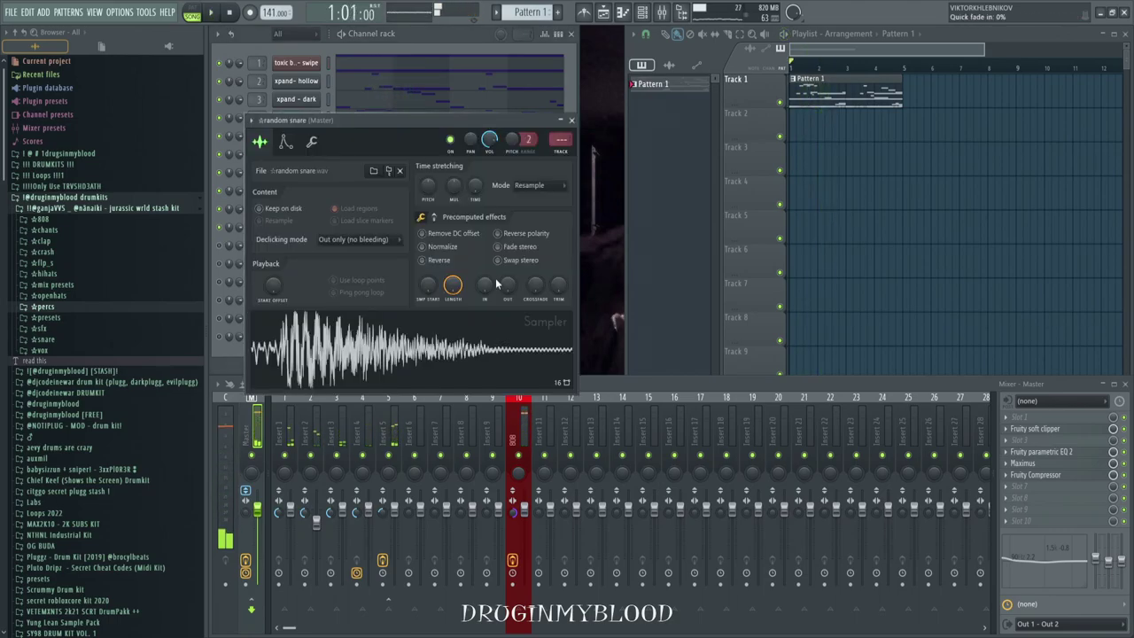
{"action": "left_click", "coordinate": [571, 120]}
{"action": "left_click", "coordinate": [372, 226]}
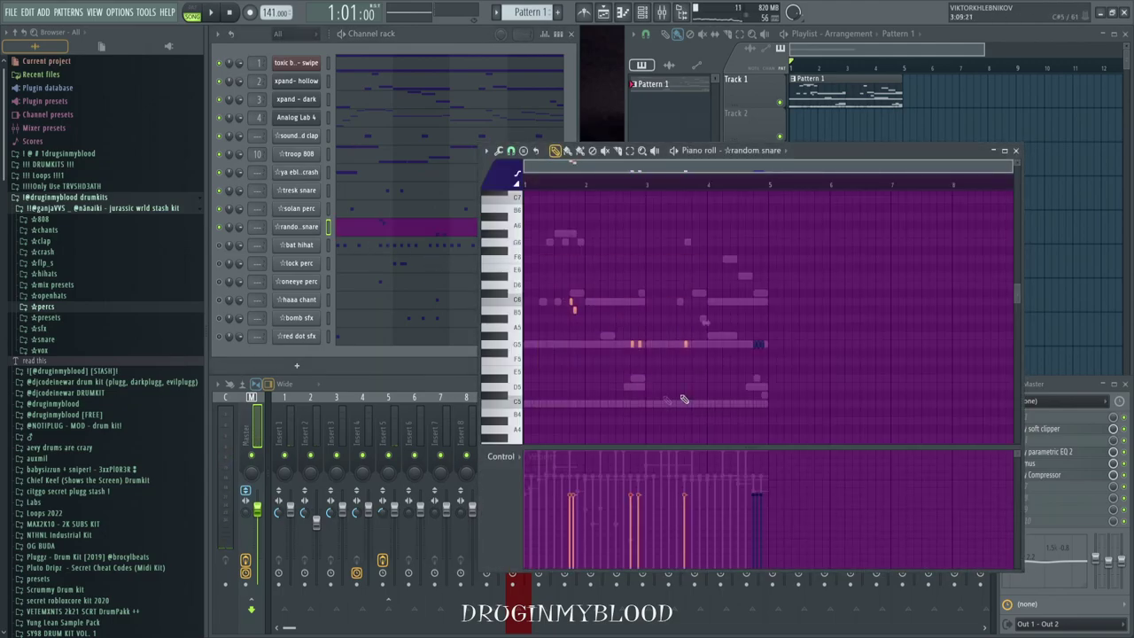
{"action": "scroll", "coordinate": [572, 310], "scroll_direction": "up", "scroll_amount": 3}
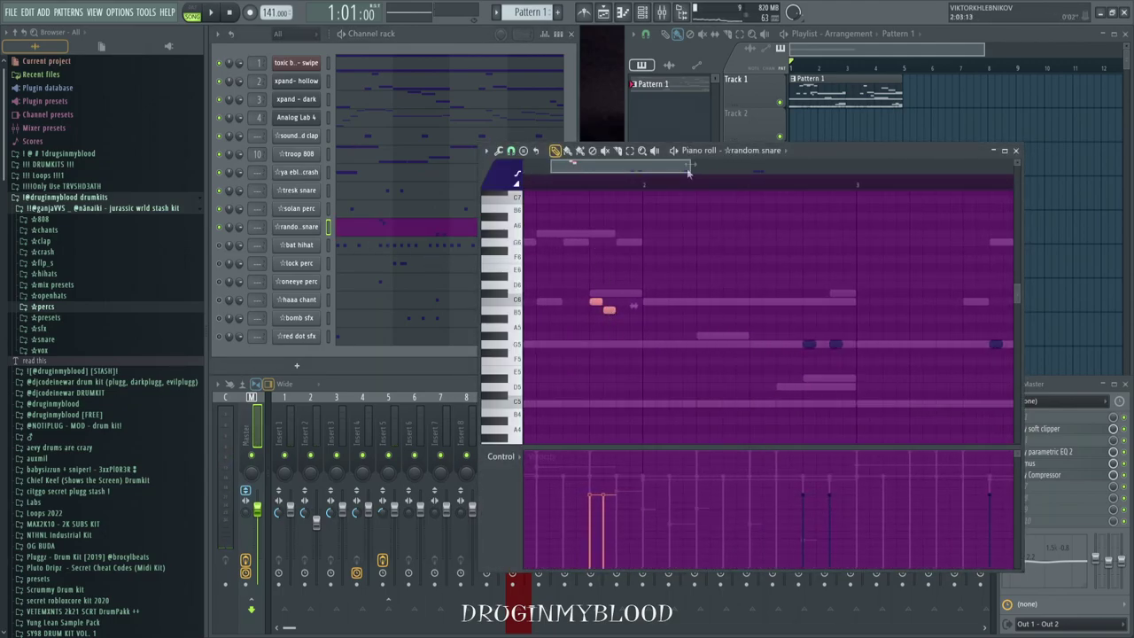
Play the pattern while examining the random snare notes across all bars, then close the snare's piano roll
{"action": "key", "text": "space"}
{"action": "scroll", "coordinate": [576, 266], "scroll_direction": "down", "scroll_amount": 3}
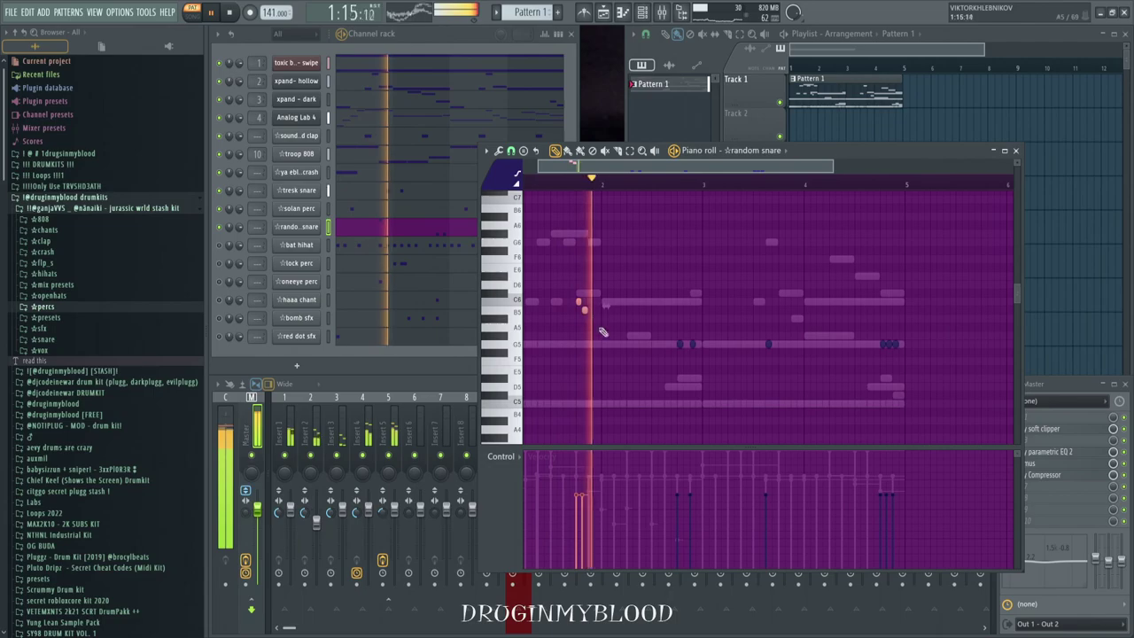
{"action": "scroll", "coordinate": [620, 335], "scroll_direction": "up", "scroll_amount": 3}
{"action": "scroll", "coordinate": [660, 357], "scroll_direction": "down", "scroll_amount": 4}
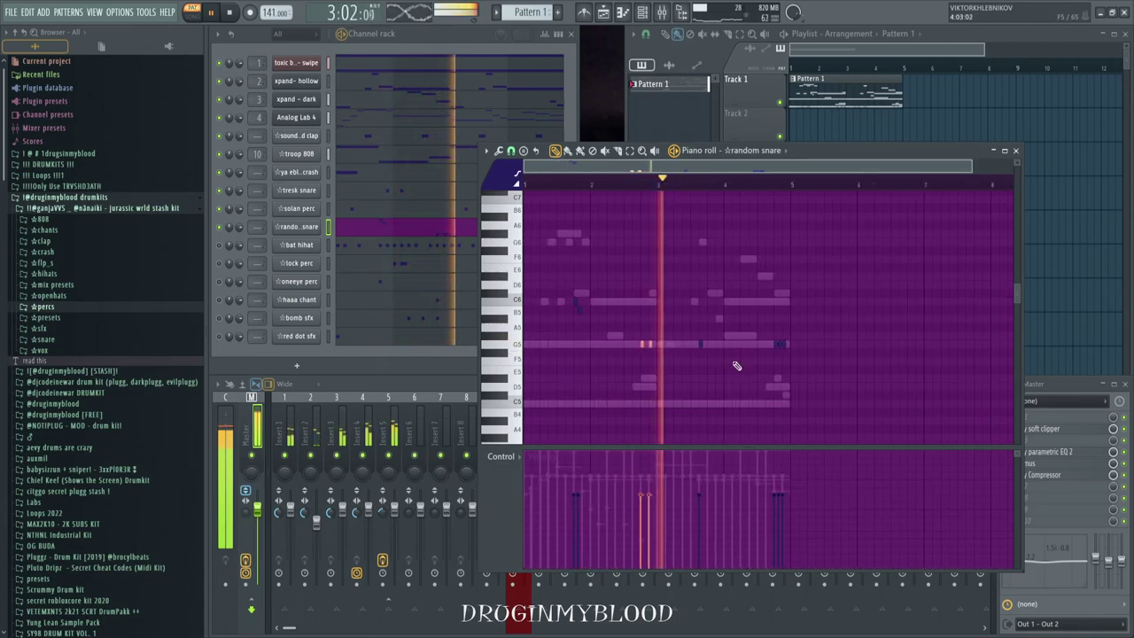
{"action": "scroll", "coordinate": [731, 368], "scroll_direction": "up", "scroll_amount": 3}
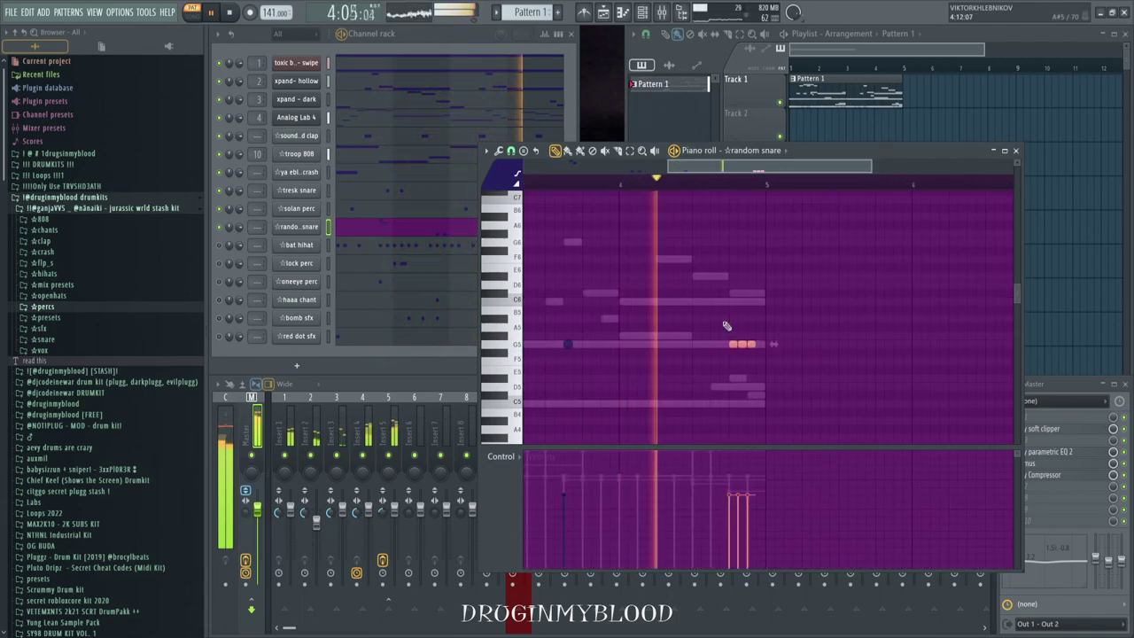
{"action": "left_click", "coordinate": [1015, 150]}
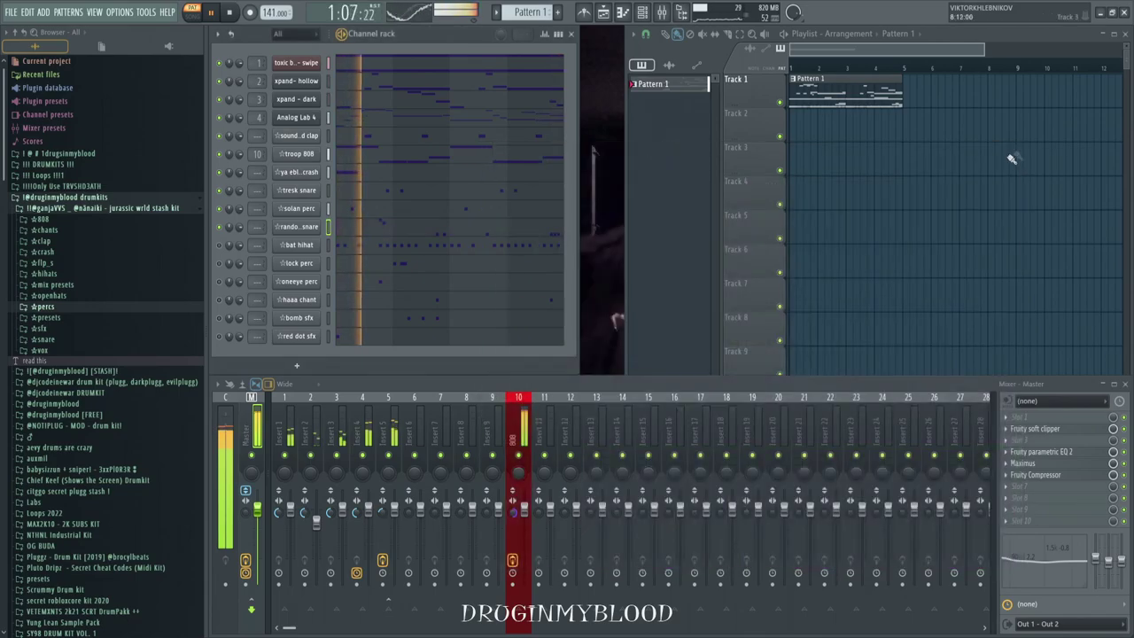
{"action": "scroll", "coordinate": [1017, 155], "scroll_direction": "down", "scroll_amount": 3}
{"action": "key", "text": "space"}
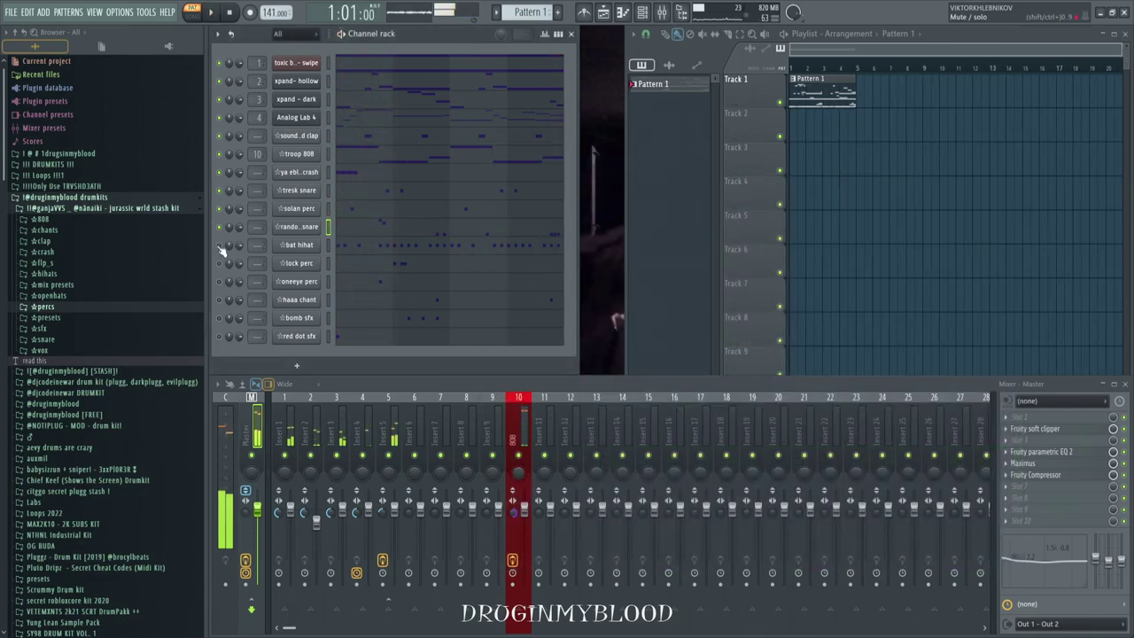
Unmute the bat hihat channel and play the pattern with all its notes selected in the piano roll
{"action": "left_click", "coordinate": [357, 253]}
{"action": "key", "text": "space"}
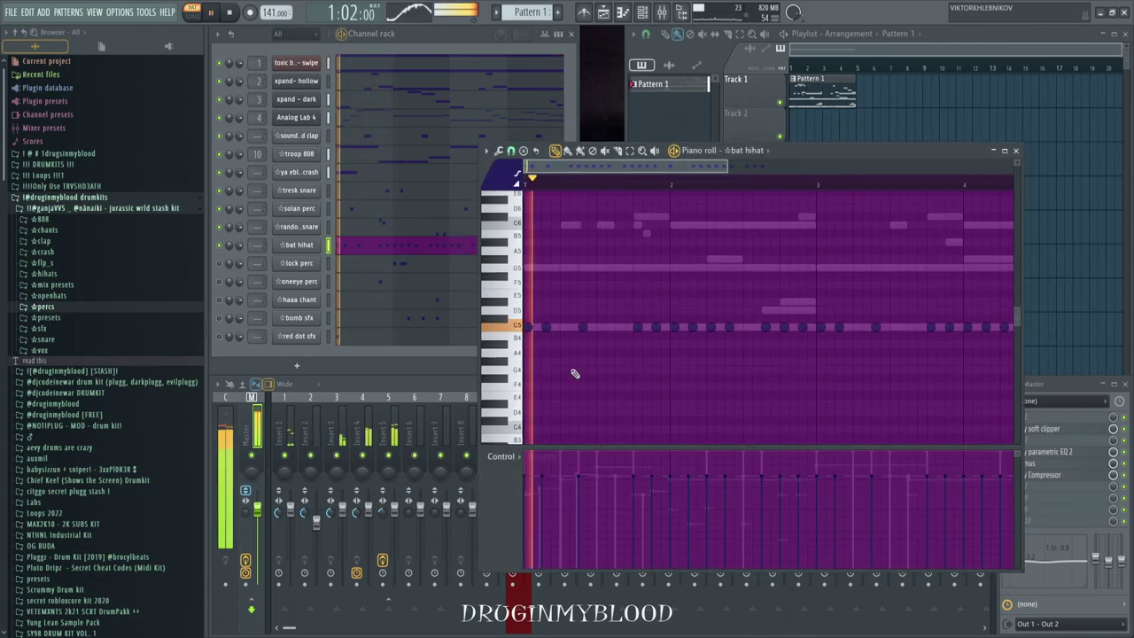
{"action": "key", "text": "ctrl+a"}
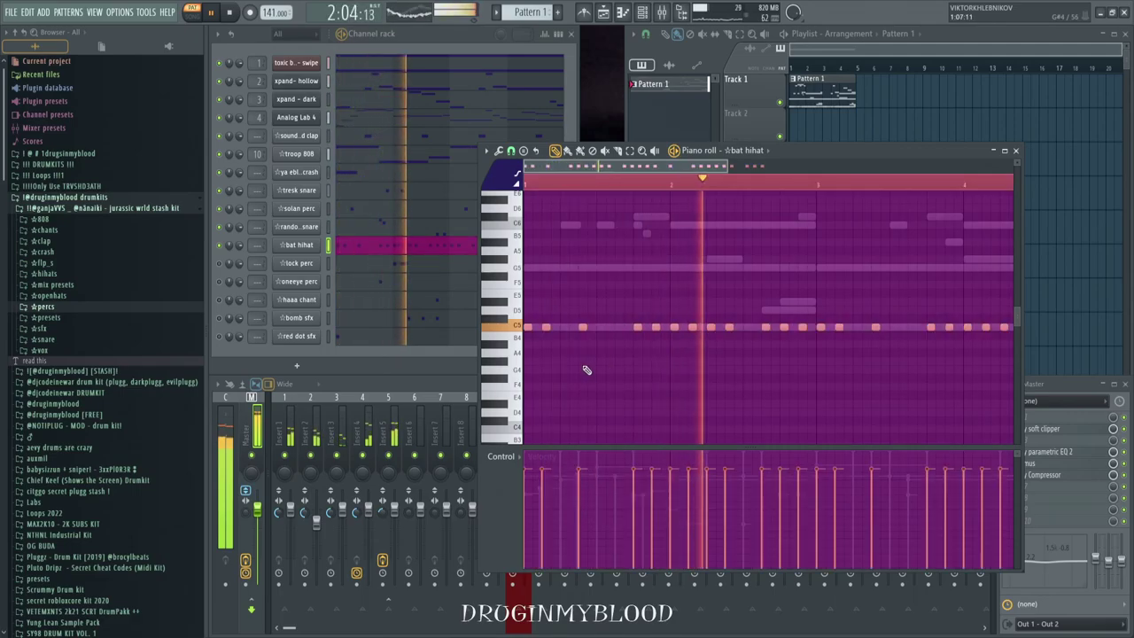
{"action": "scroll", "coordinate": [582, 374], "scroll_direction": "down", "scroll_amount": 3}
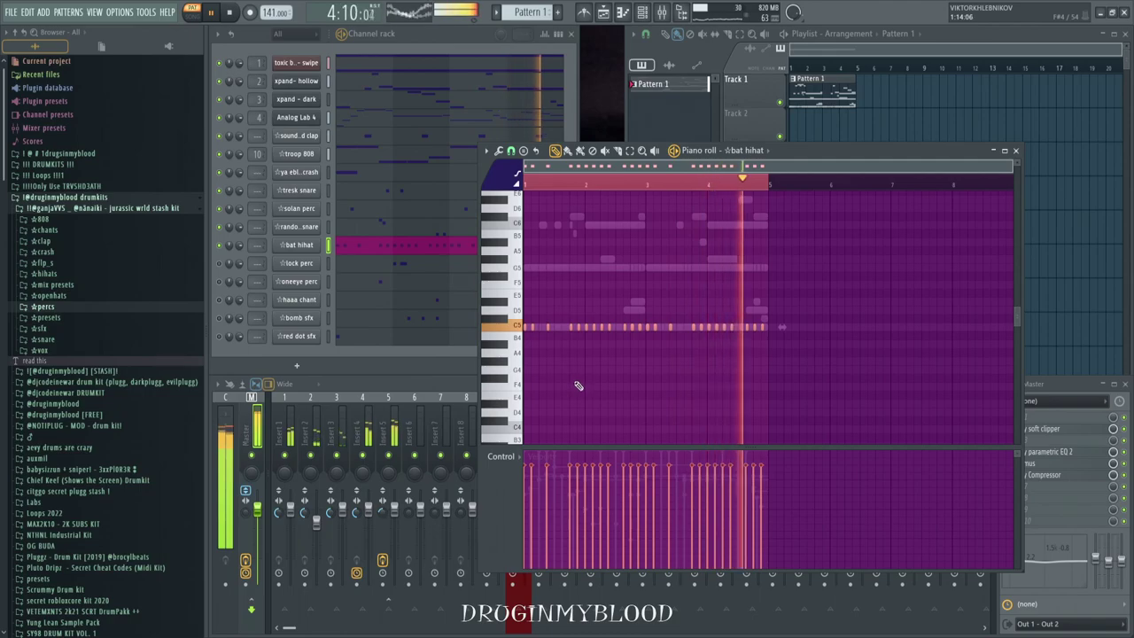
{"action": "key", "text": "F7"}
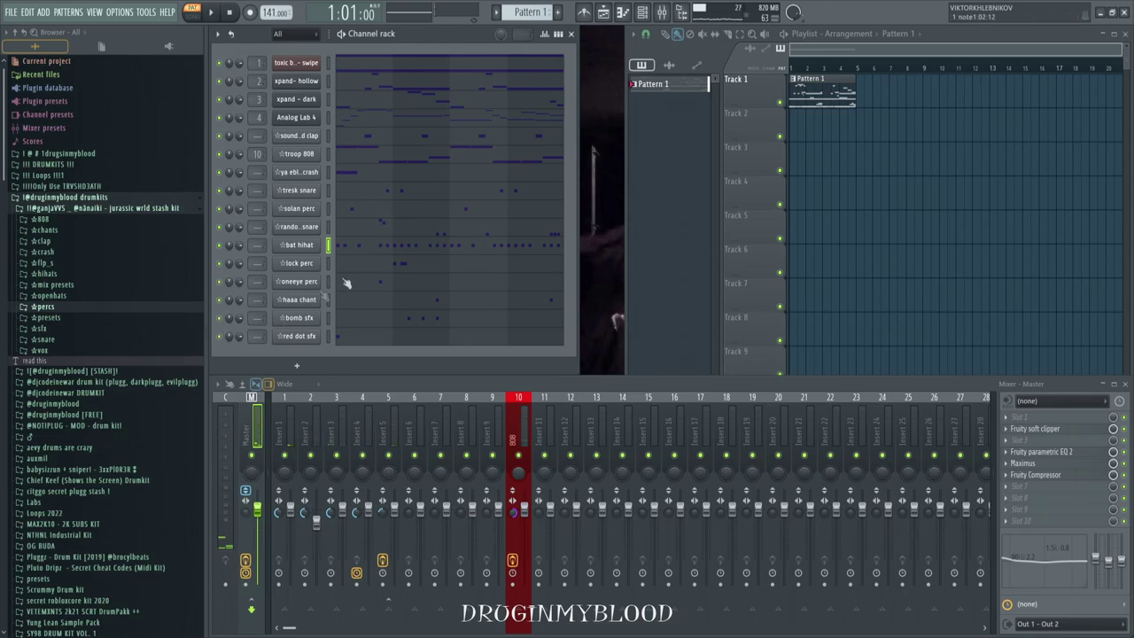
Play the pattern while viewing the lock perc notes in the piano roll, then close the piano roll and stop playback
{"action": "left_click", "coordinate": [390, 270]}
{"action": "key", "text": "space"}
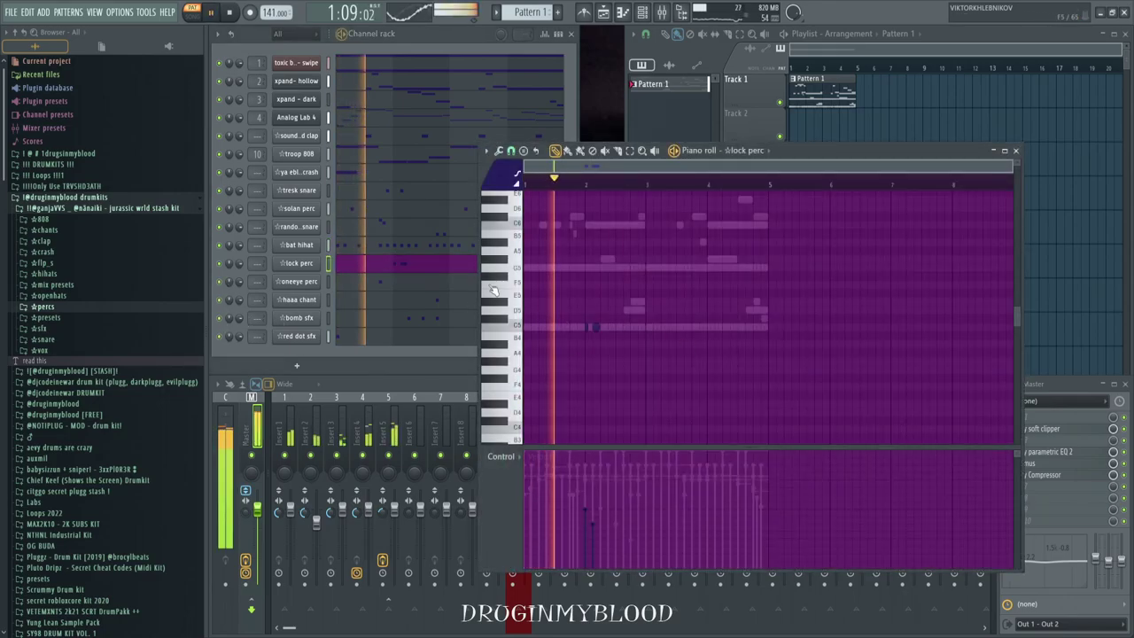
{"action": "scroll", "coordinate": [572, 347], "scroll_direction": "up", "scroll_amount": 3}
{"action": "scroll", "coordinate": [643, 352], "scroll_direction": "down", "scroll_amount": 3}
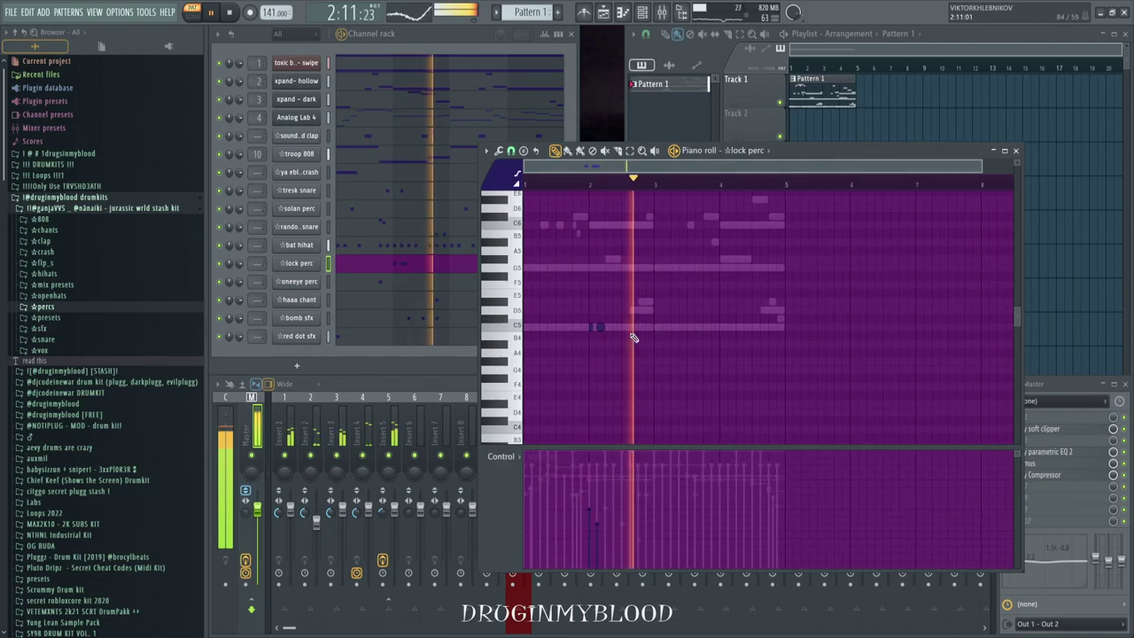
{"action": "left_click", "coordinate": [1015, 151]}
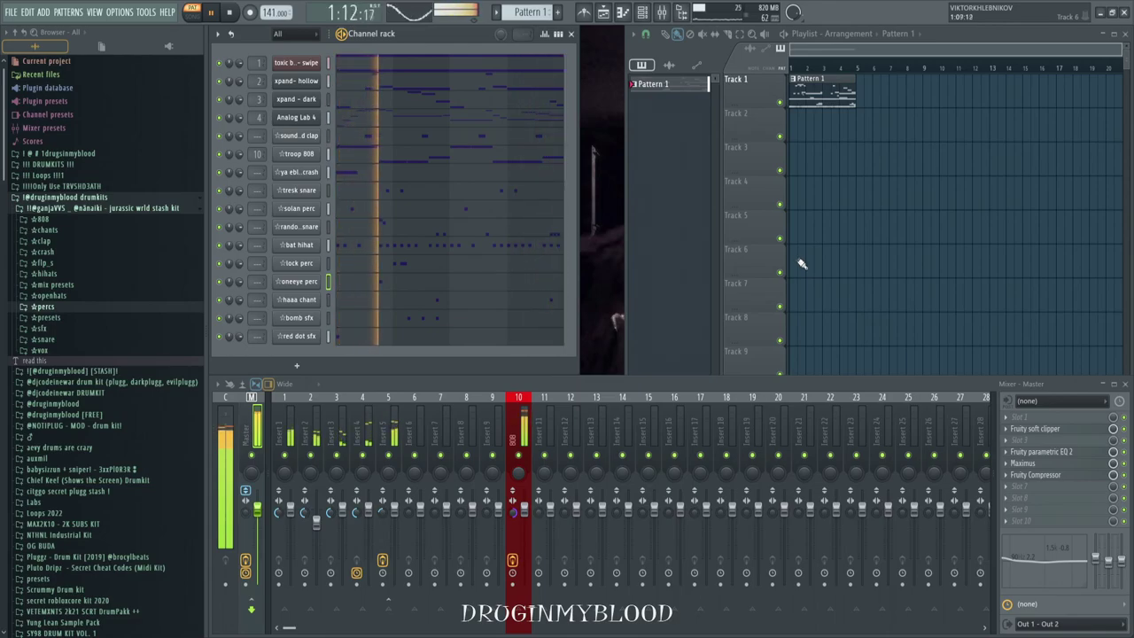
{"action": "key", "text": "space"}
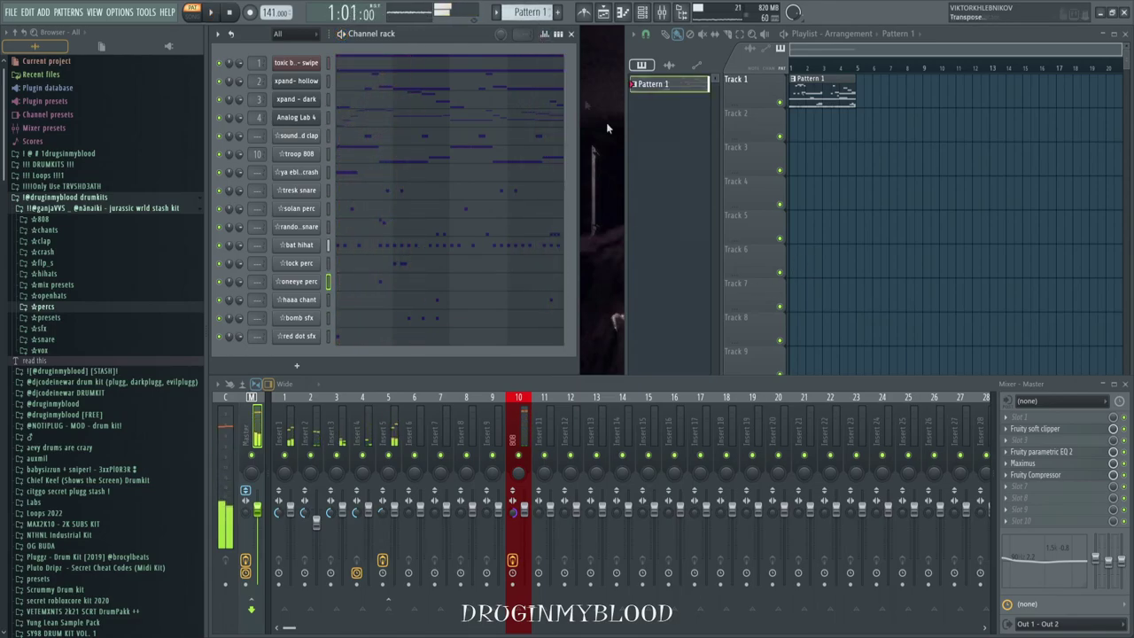
Replace the Pattern 1 clip with the separate toxic biohazard, xpand hollow, xpand dark and Analog Lab 4 clips on tracks 1–4, duplicated to bar 5
{"action": "right_click", "coordinate": [826, 97]}
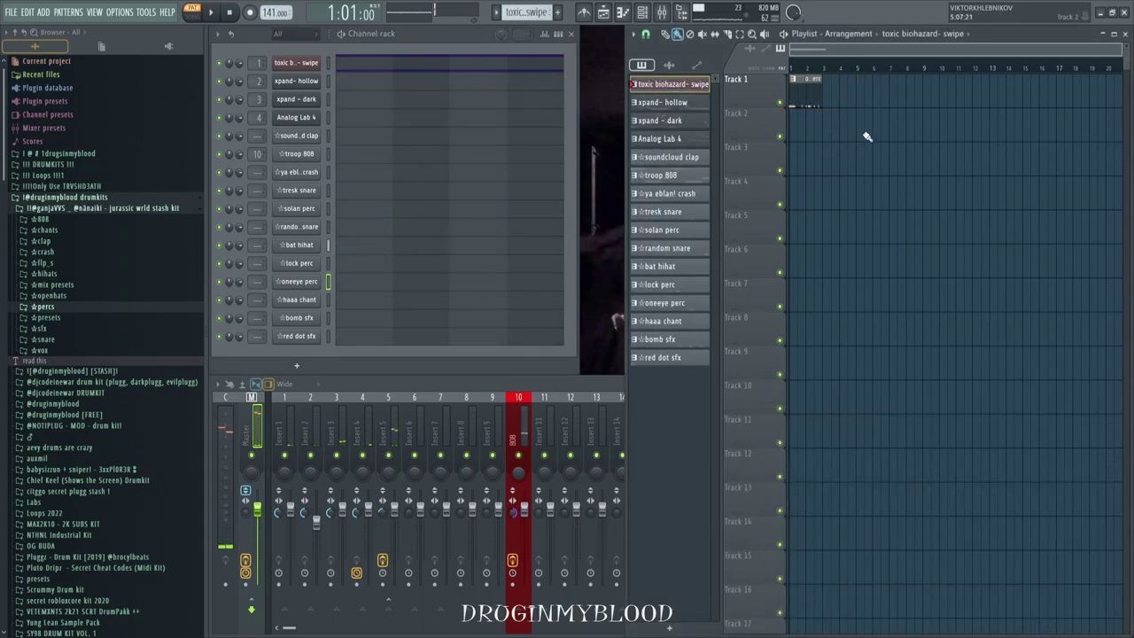
{"action": "left_click", "coordinate": [656, 138], "text": "shift"}
{"action": "left_click_drag", "start_coordinate": [655, 138], "coordinate": [822, 102]}
{"action": "left_click_drag", "start_coordinate": [891, 245], "coordinate": [801, 93]}
{"action": "key", "text": "ctrl+b"}
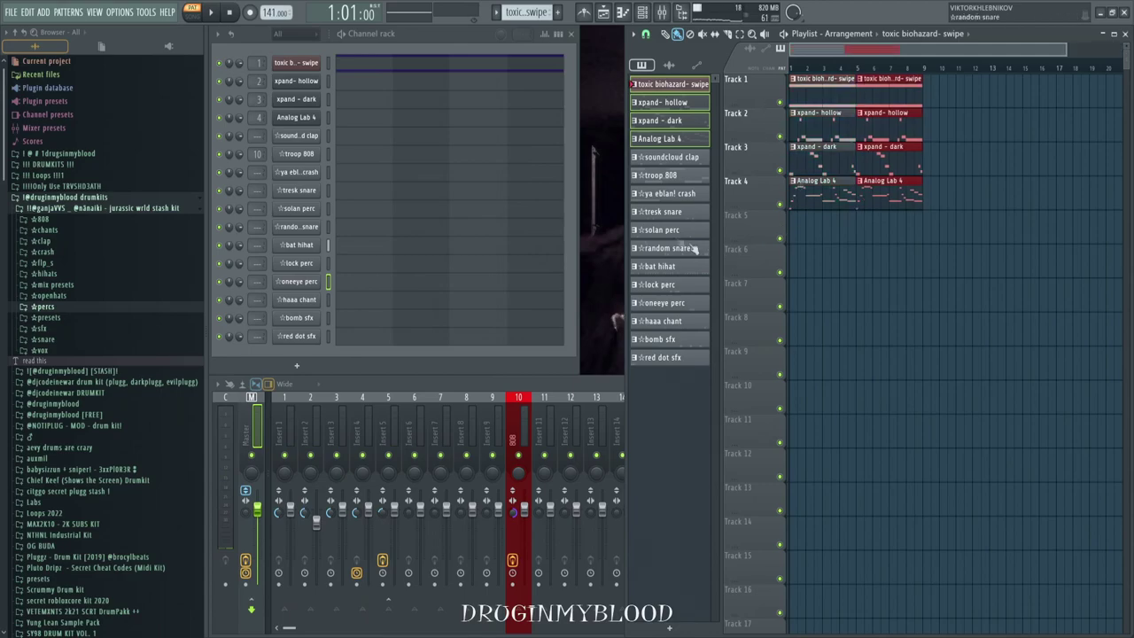
Fill bars 9–16 with the melodies plus the drum and sfx patterns on tracks 5–16, leaving both xpand parts out of bars 1–4
{"action": "left_click", "coordinate": [672, 159]}
{"action": "left_click", "coordinate": [677, 357], "text": "shift"}
{"action": "left_click_drag", "start_coordinate": [672, 158], "coordinate": [939, 212]}
{"action": "key", "text": "ctrl+b"}
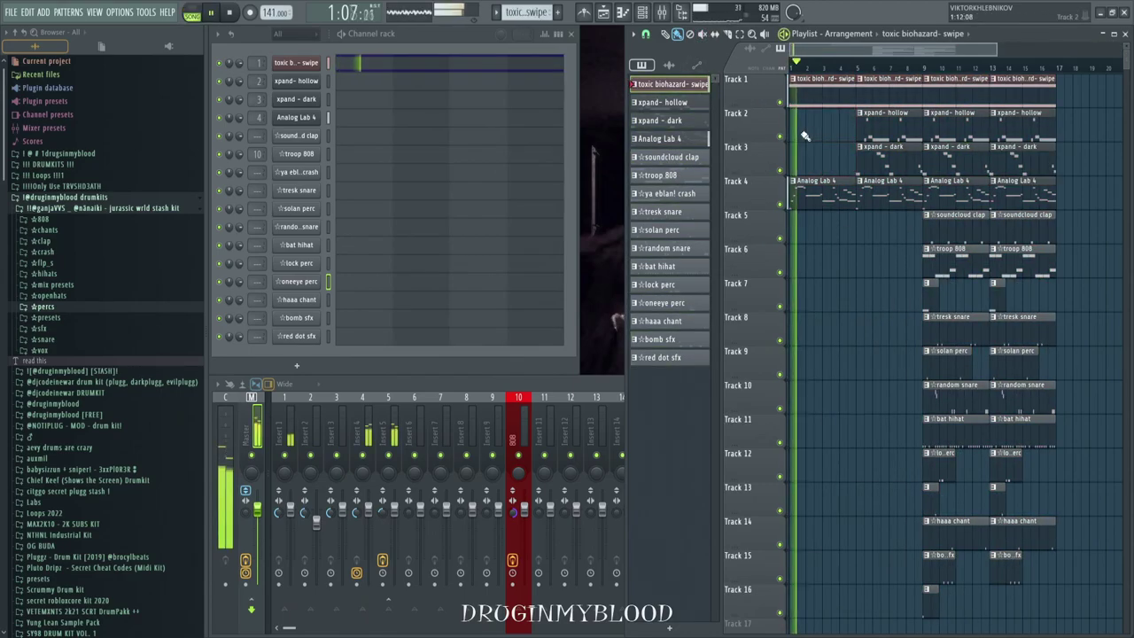
Delete the xpand hollow clip at bar 5 while keeping the xpand dark clip below it
{"action": "left_click_drag", "start_coordinate": [867, 113], "coordinate": [878, 172]}
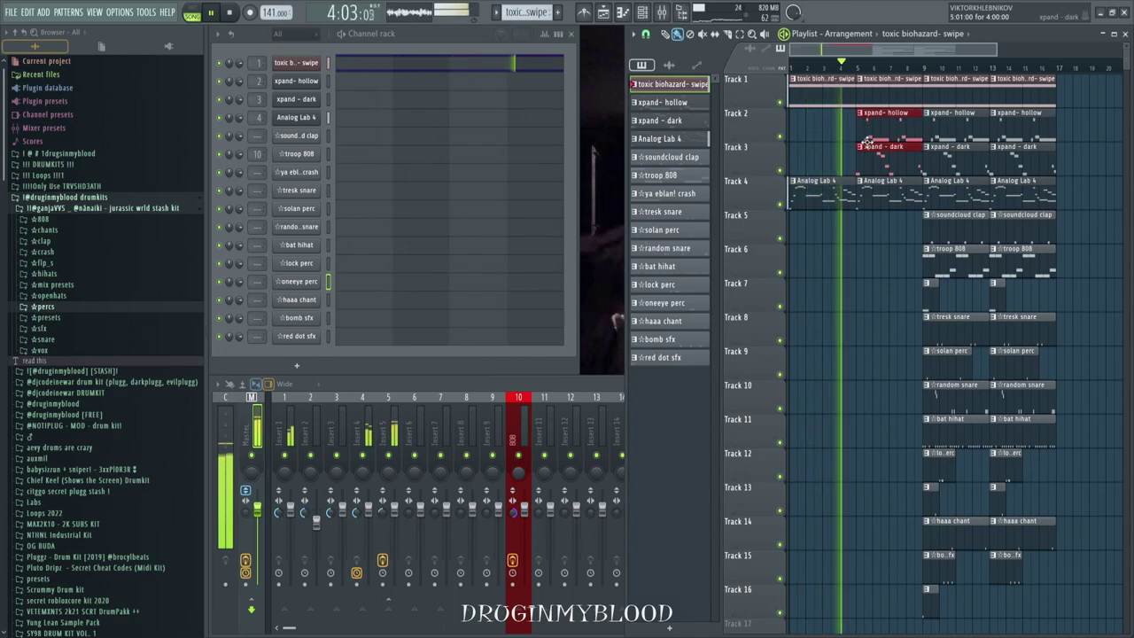
{"action": "right_click", "coordinate": [880, 129]}
{"action": "scroll", "coordinate": [888, 195], "scroll_direction": "up", "scroll_amount": 2}
{"action": "scroll", "coordinate": [845, 248], "scroll_direction": "down", "scroll_amount": 2}
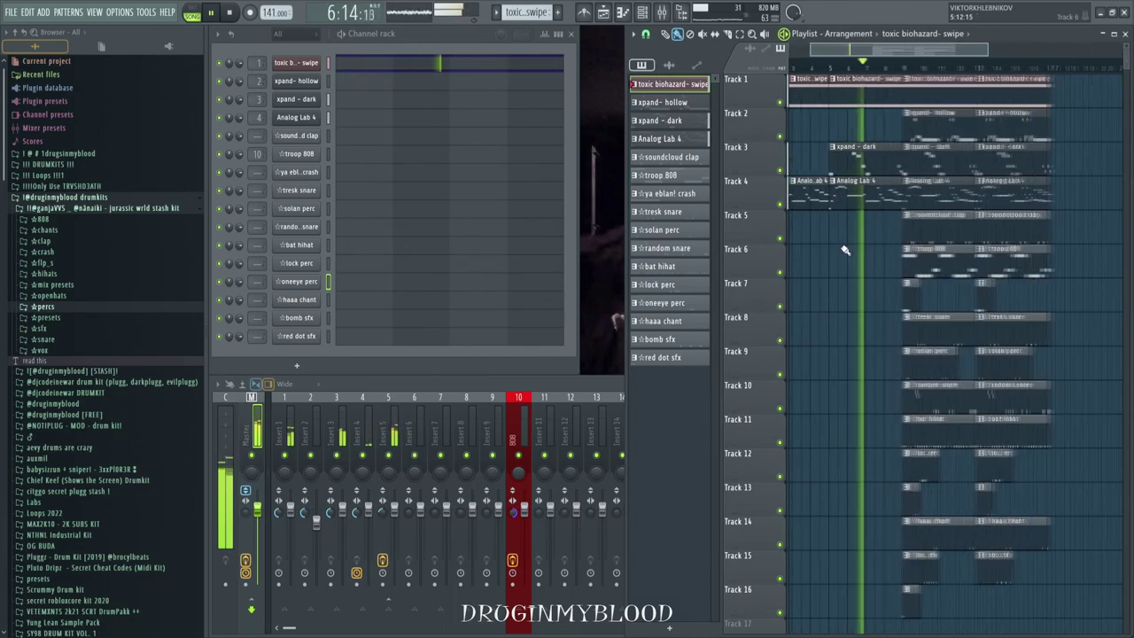
{"action": "scroll", "coordinate": [845, 248], "scroll_direction": "up", "scroll_amount": 4}
{"action": "left_click", "coordinate": [852, 159], "text": "ctrl"}
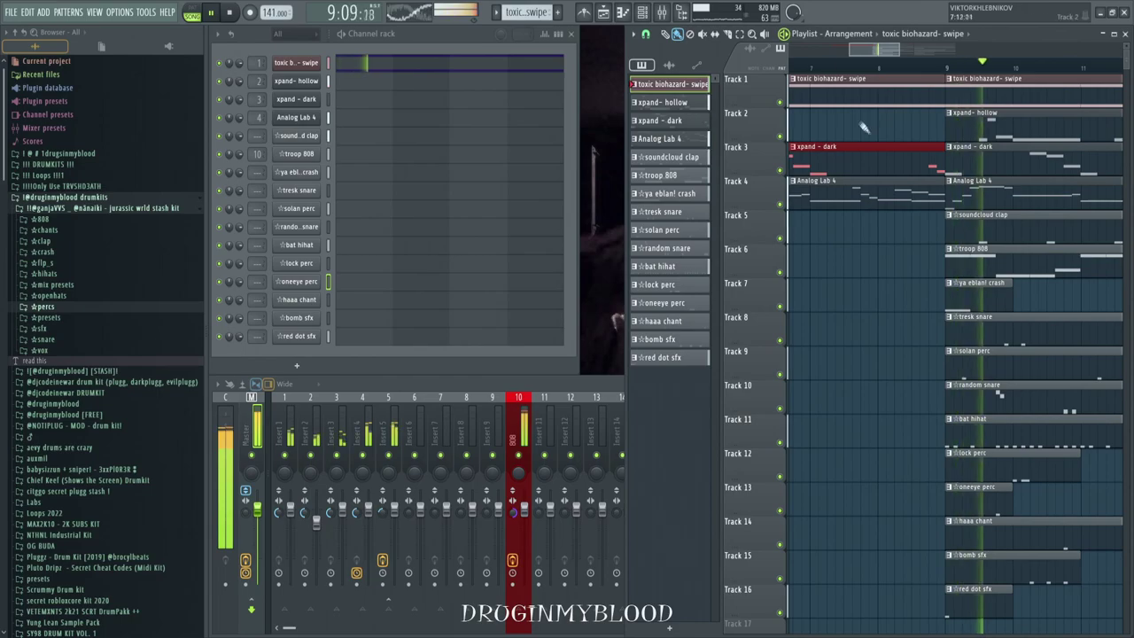
Shorten the Analog Lab 4 clip at bar 5 to end half a bar before bar 9, and delete the repeated crash clip at bar 13
{"action": "scroll", "coordinate": [863, 142], "scroll_direction": "down", "scroll_amount": 3}
{"action": "scroll", "coordinate": [877, 168], "scroll_direction": "up", "scroll_amount": 3}
{"action": "scroll", "coordinate": [911, 184], "scroll_direction": "down", "scroll_amount": 3}
{"action": "left_click", "coordinate": [872, 69]}
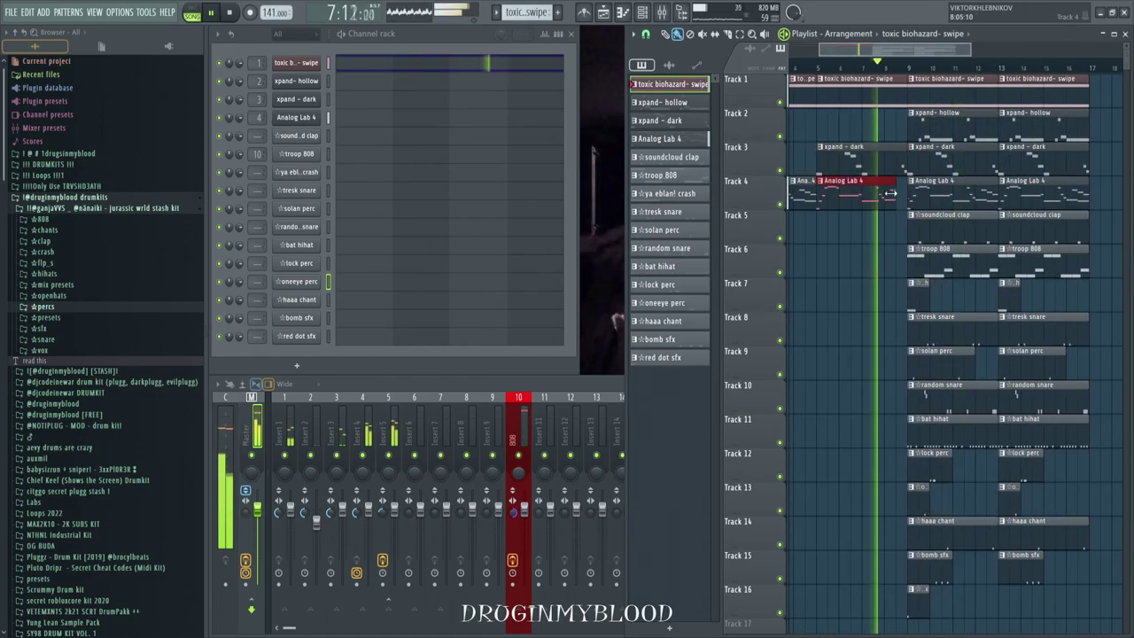
{"action": "scroll", "coordinate": [893, 186], "scroll_direction": "up", "scroll_amount": 3}
{"action": "scroll", "coordinate": [894, 193], "scroll_direction": "down", "scroll_amount": 3}
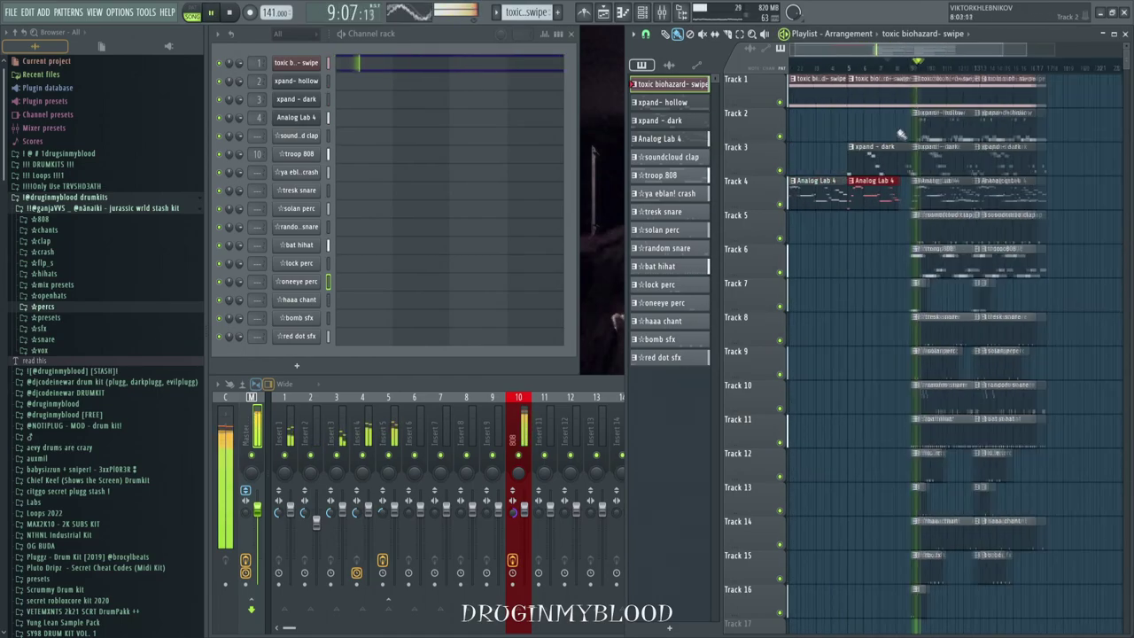
{"action": "scroll", "coordinate": [994, 289], "scroll_direction": "down", "scroll_amount": 2}
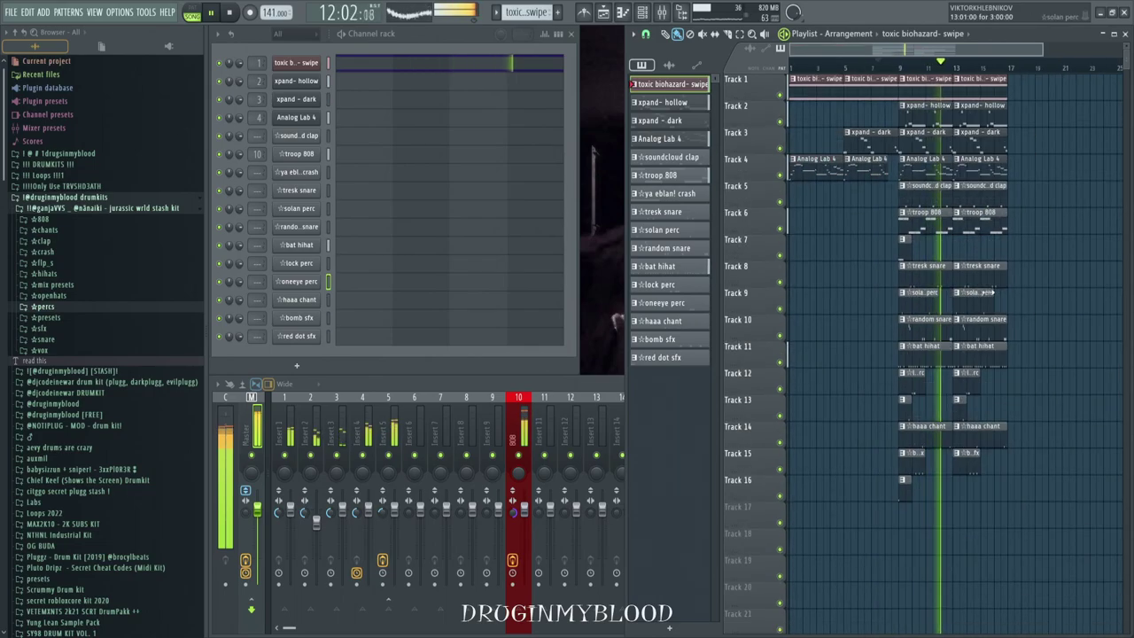
Place the ugly sfx sample from the kit's sfx folder at bar 1 of track 16
{"action": "left_click", "coordinate": [40, 328]}
{"action": "scroll", "coordinate": [79, 478], "scroll_direction": "down", "scroll_amount": 8}
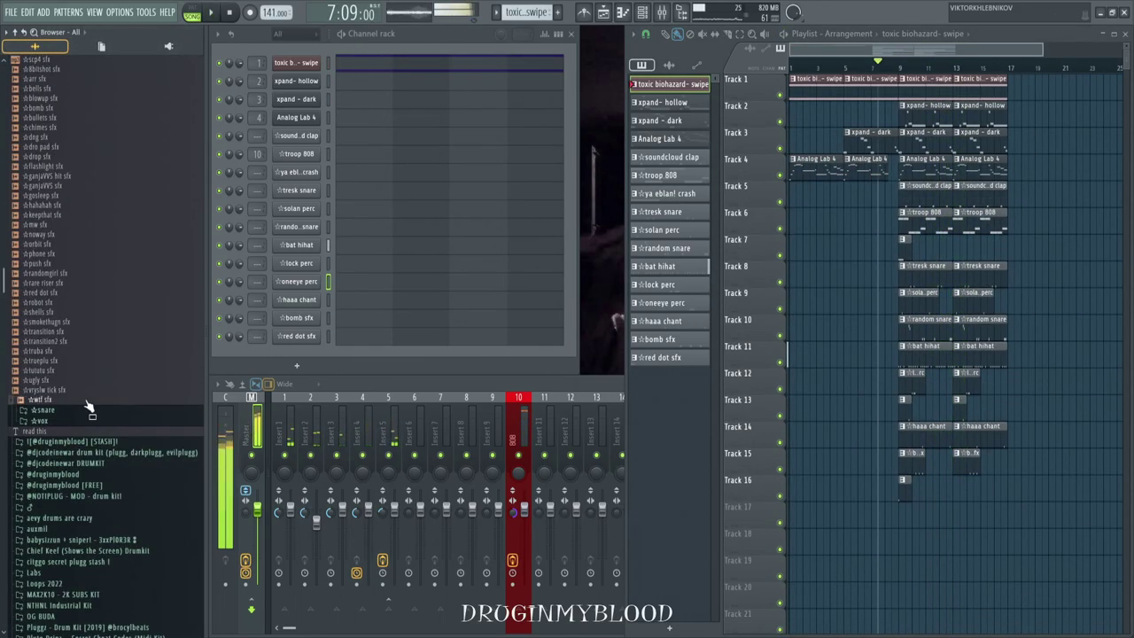
{"action": "left_click_drag", "start_coordinate": [825, 492], "coordinate": [828, 495]}
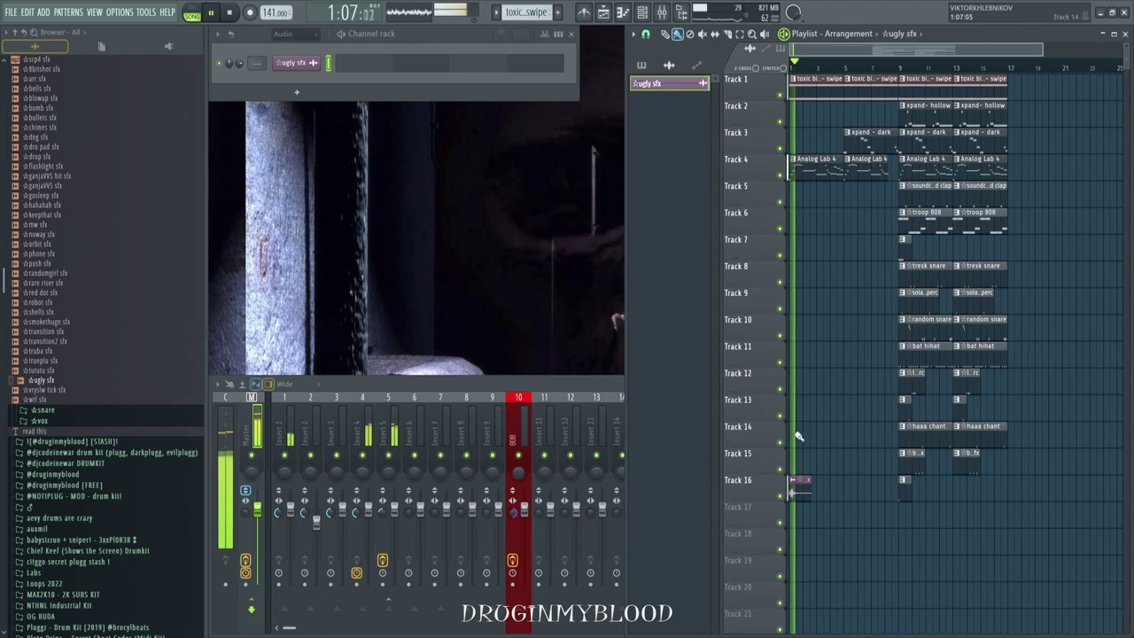
Place the Druginmyblood tag (consolidated) sample at bar 5 of track 17 and check its audio clip settings
{"action": "scroll", "coordinate": [36, 475], "scroll_direction": "down", "scroll_amount": 10}
{"action": "left_click_drag", "start_coordinate": [98, 562], "coordinate": [918, 516]}
{"action": "double_click", "coordinate": [918, 516]}
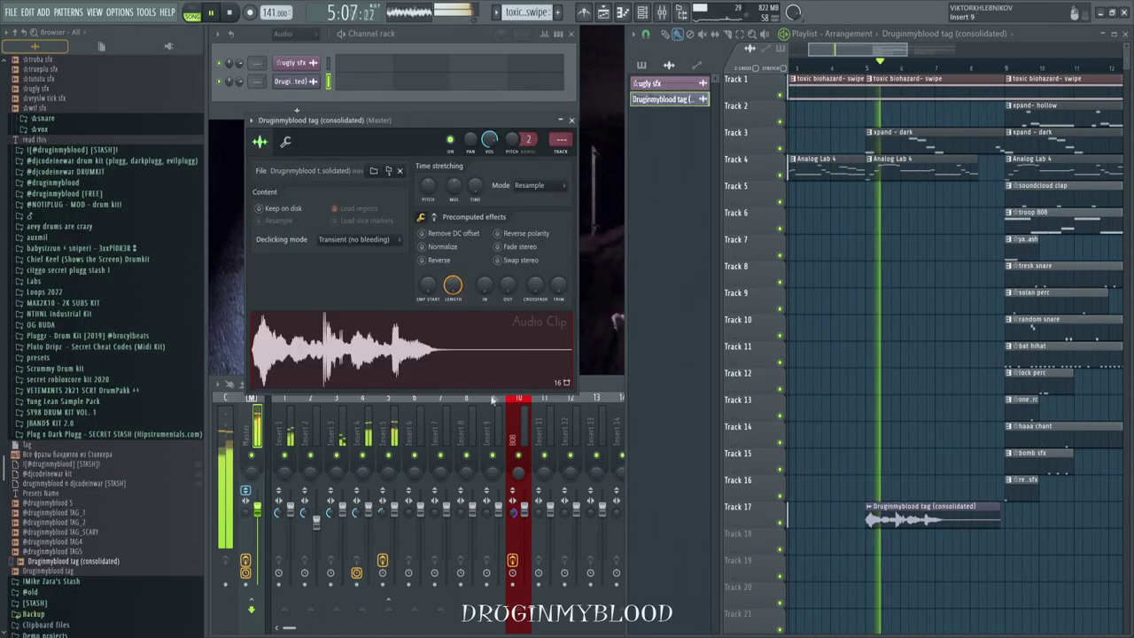
{"action": "left_click", "coordinate": [571, 120]}
Trim the Druginmyblood tag clip and the toxic biohazard clip at bar 5 to end at bar 8, listening during playback
{"action": "scroll", "coordinate": [970, 507], "scroll_direction": "up", "scroll_amount": 3}
{"action": "scroll", "coordinate": [974, 479], "scroll_direction": "down", "scroll_amount": 1}
{"action": "key", "text": "space"}
{"action": "key", "text": "space"}
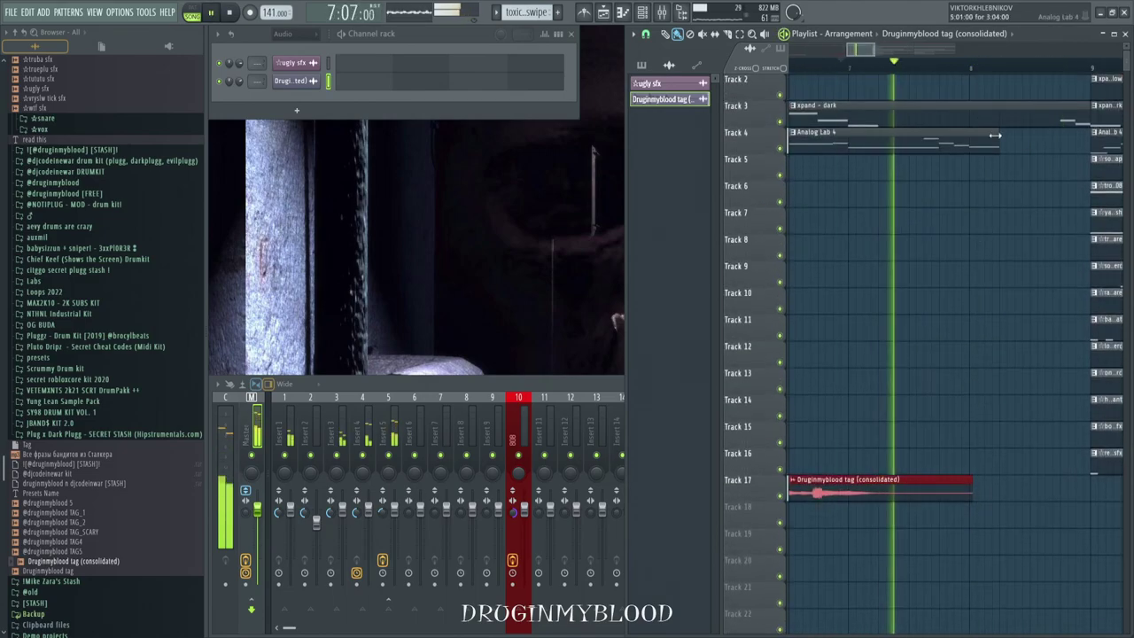
{"action": "scroll", "coordinate": [1020, 221], "scroll_direction": "down", "scroll_amount": 3}
{"action": "scroll", "coordinate": [1012, 105], "scroll_direction": "up", "scroll_amount": 1}
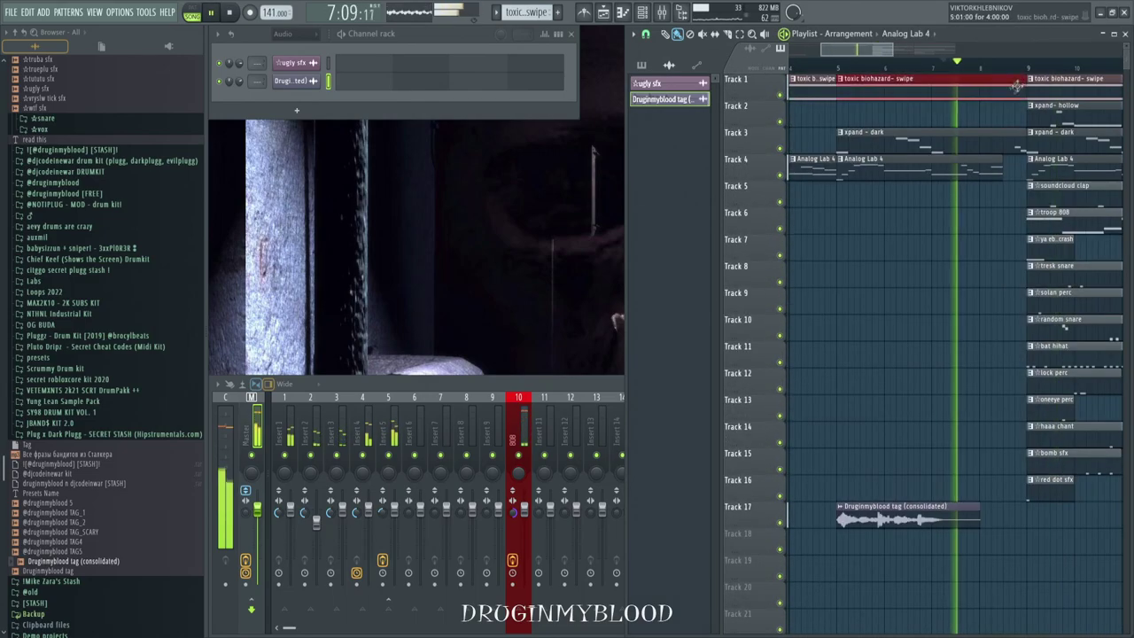
{"action": "key", "text": "space"}
{"action": "scroll", "coordinate": [996, 204], "scroll_direction": "down", "scroll_amount": 4}
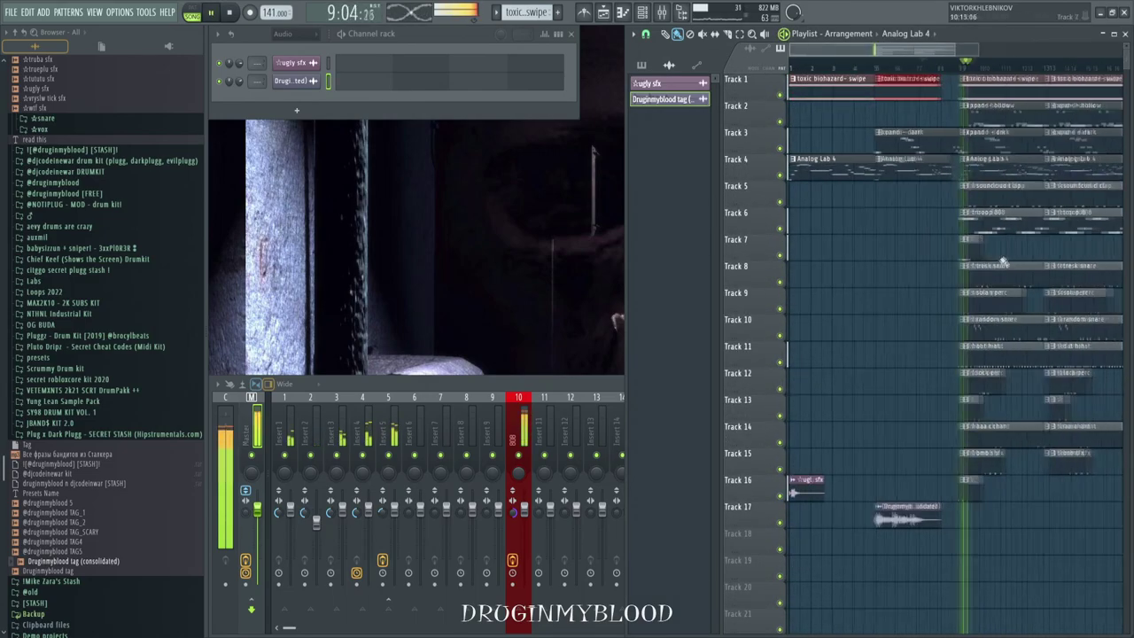
Repeat the bar 13 section at bars 17 and 21 without toxic biohazard, and copy the bar 9–16 section to bar 25
{"action": "scroll", "coordinate": [924, 337], "scroll_direction": "down", "scroll_amount": 3}
{"action": "scroll", "coordinate": [913, 322], "scroll_direction": "up", "scroll_amount": 3}
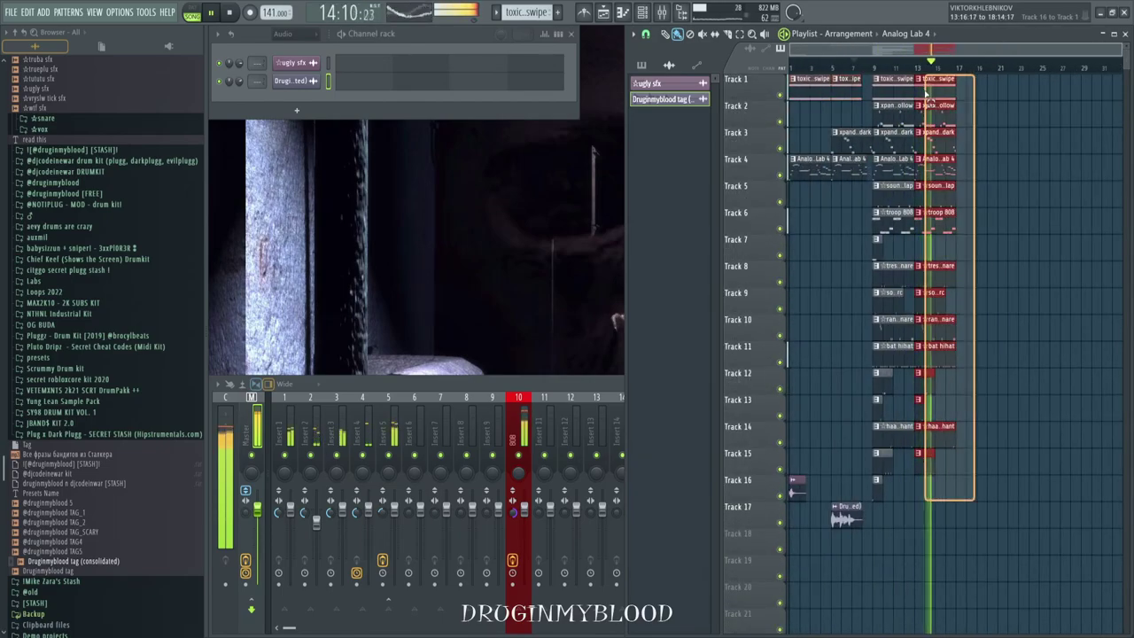
{"action": "scroll", "coordinate": [962, 227], "scroll_direction": "up", "scroll_amount": 3}
{"action": "scroll", "coordinate": [956, 193], "scroll_direction": "down", "scroll_amount": 3}
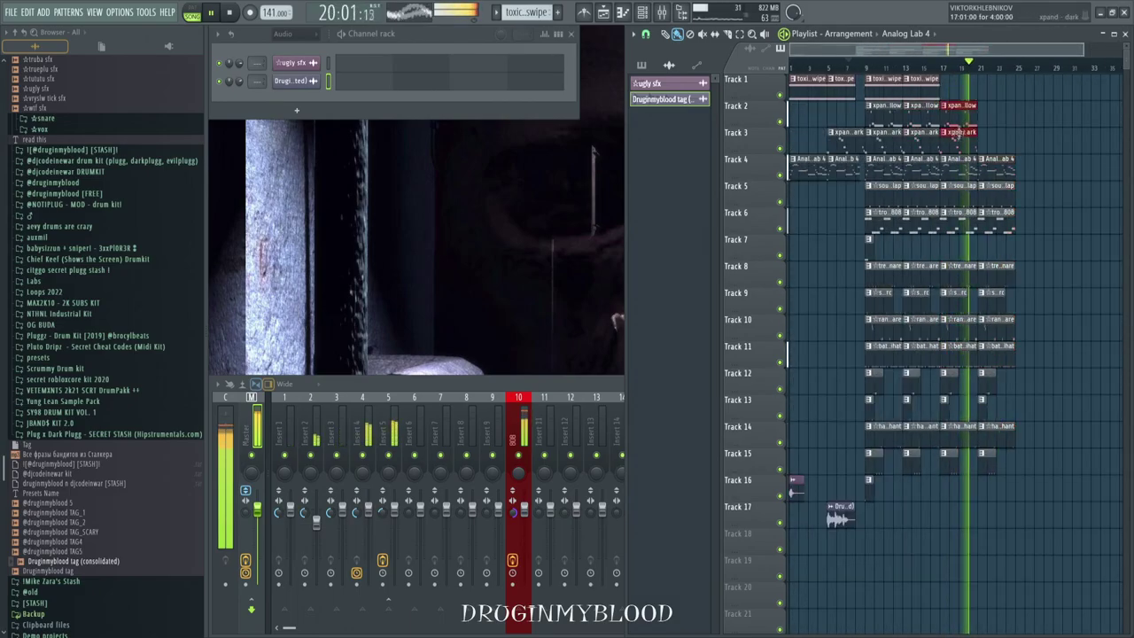
{"action": "scroll", "coordinate": [964, 177], "scroll_direction": "down", "scroll_amount": 2}
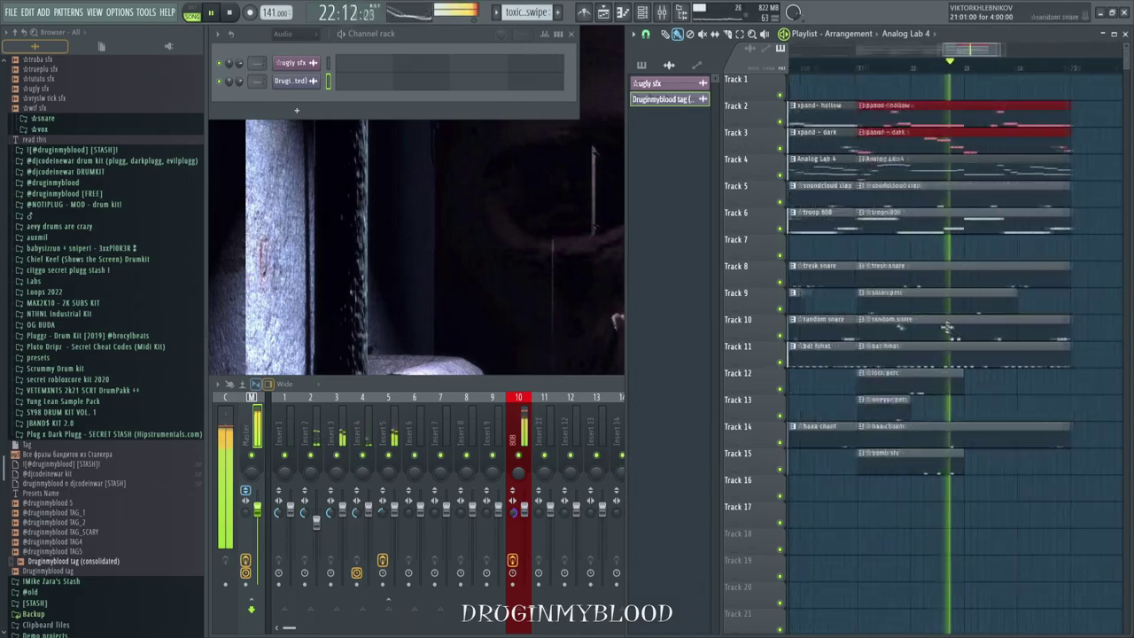
{"action": "left_click_drag", "start_coordinate": [912, 496], "coordinate": [858, 82]}
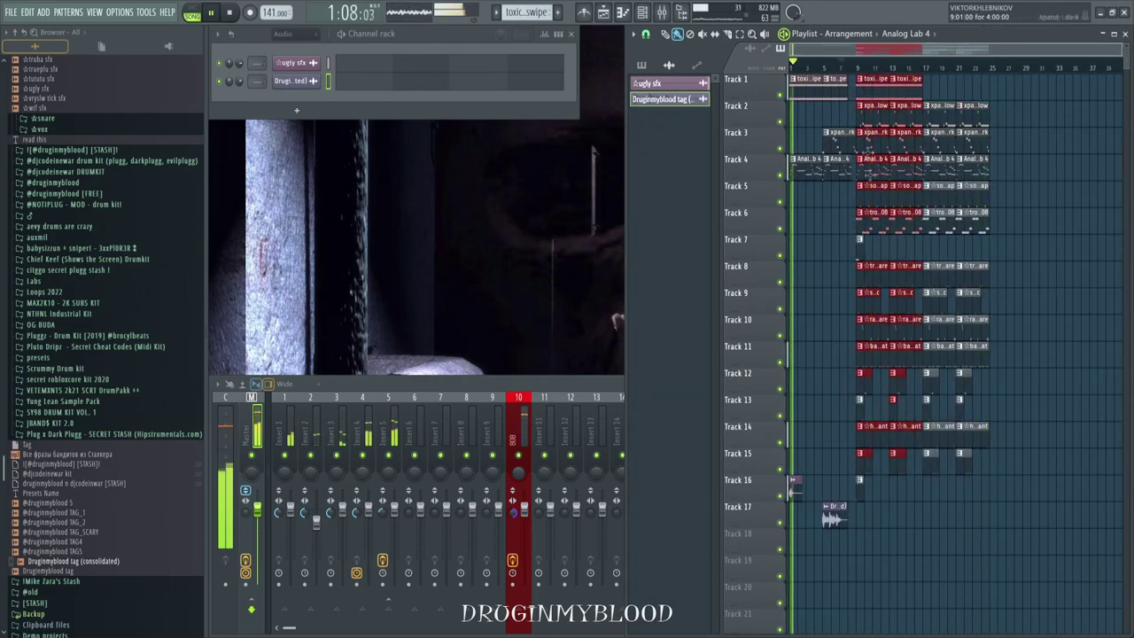
{"action": "left_click_drag", "start_coordinate": [858, 420], "coordinate": [990, 420]}
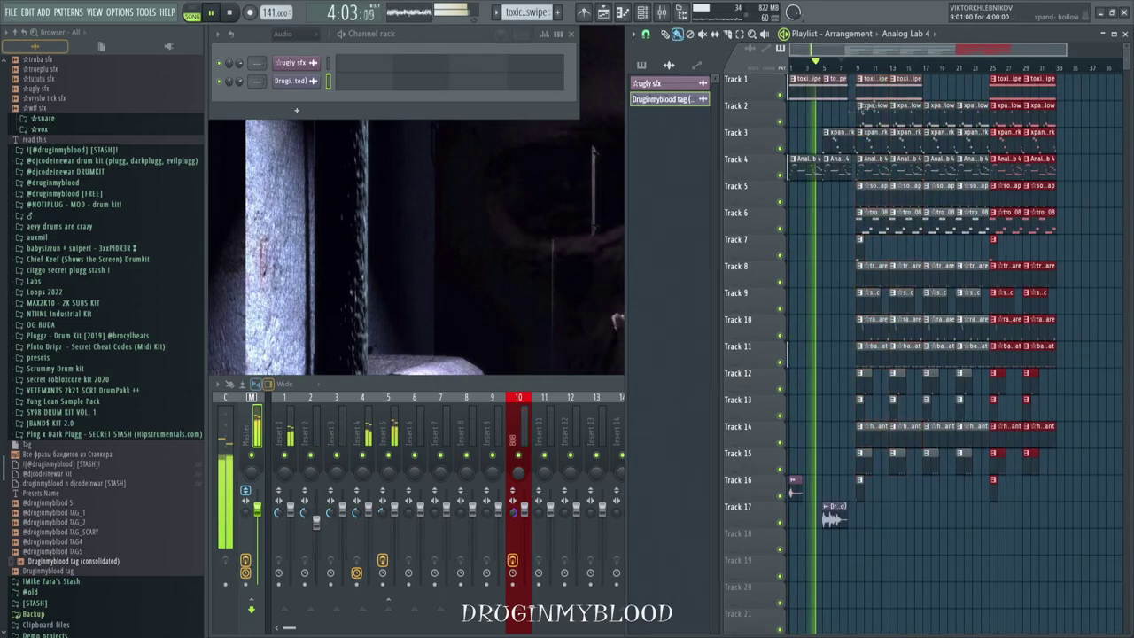
Add an xpand dark clip at bar 1 of track 3 and play the intro from the start
{"action": "key", "text": "space"}
{"action": "left_click", "coordinate": [837, 133]}
{"action": "left_click", "coordinate": [804, 133]}
{"action": "left_click", "coordinate": [790, 68]}
{"action": "key", "text": "space"}
{"action": "scroll", "coordinate": [801, 121], "scroll_direction": "up", "scroll_amount": 3}
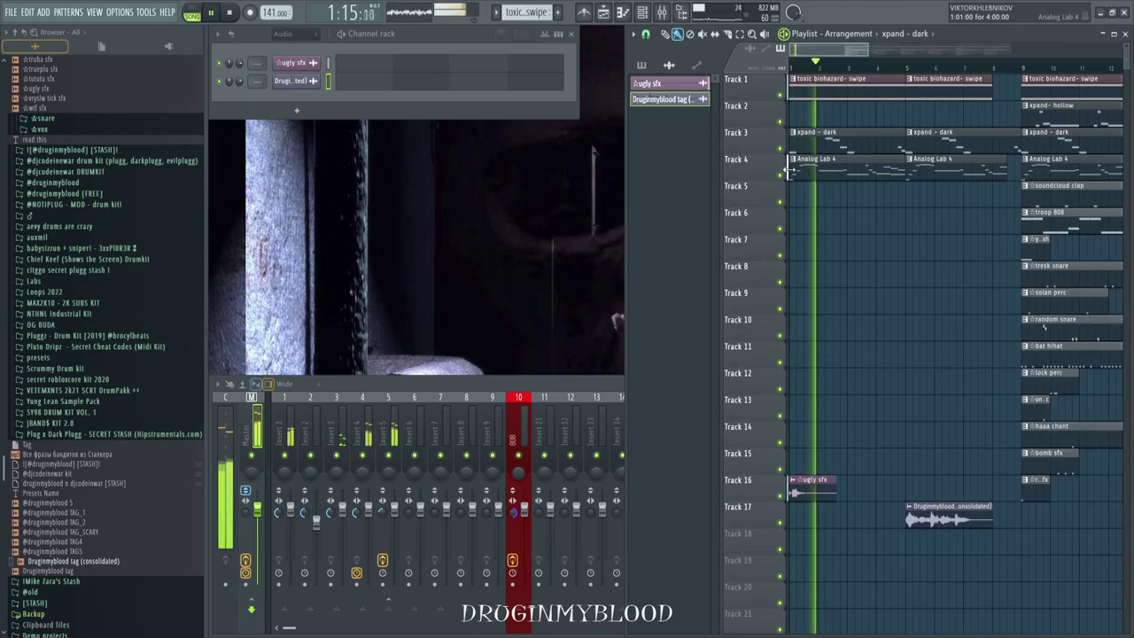
{"action": "scroll", "coordinate": [873, 171], "scroll_direction": "up", "scroll_amount": 3}
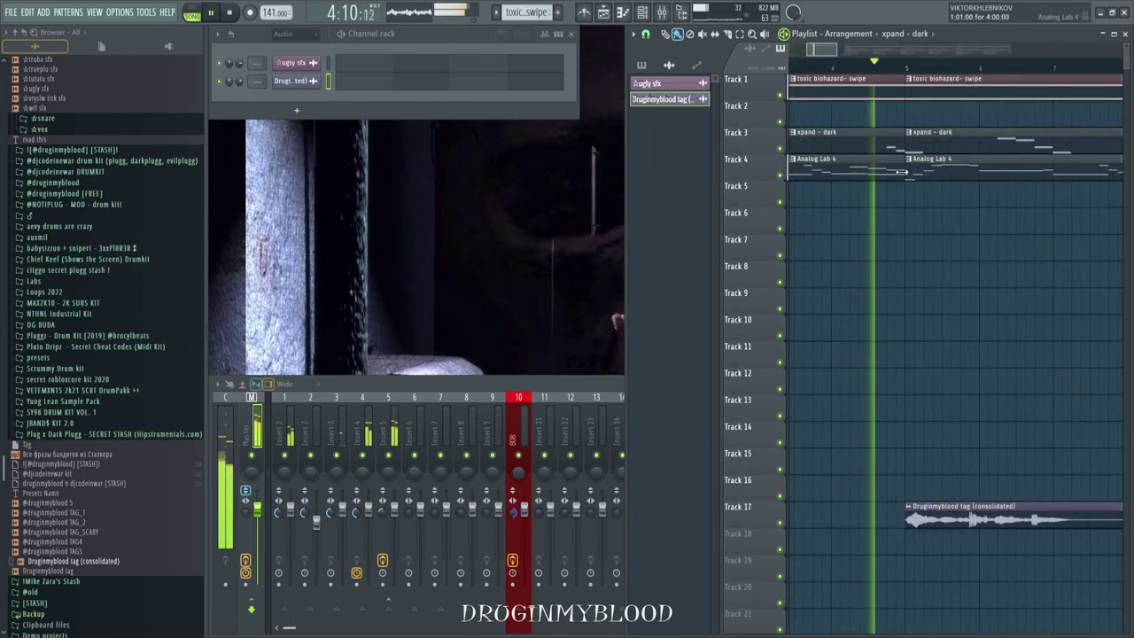
Replace the Analog Lab 4 clip in bars 1–4 with an xpand hollow clip on track 2
{"action": "scroll", "coordinate": [873, 170], "scroll_direction": "down", "scroll_amount": 4}
{"action": "right_click", "coordinate": [873, 169]}
{"action": "key", "text": "space"}
{"action": "key", "text": "space"}
{"action": "left_click", "coordinate": [1068, 117]}
{"action": "left_click", "coordinate": [826, 115]}
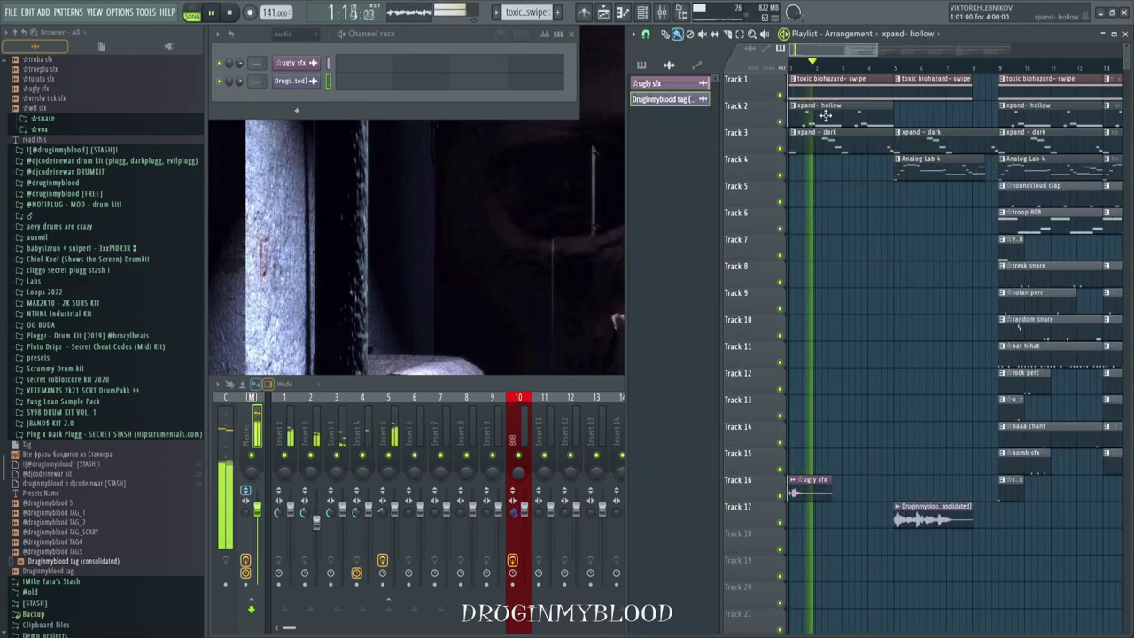
Replace the Analog Lab 4 clip at bar 5 with an xpand hollow clip on track 2 and listen to the lead-in to bar 9
{"action": "right_click", "coordinate": [914, 166]}
{"action": "left_click", "coordinate": [900, 115]}
{"action": "scroll", "coordinate": [896, 117], "scroll_direction": "up", "scroll_amount": 3}
{"action": "scroll", "coordinate": [874, 186], "scroll_direction": "down", "scroll_amount": 3}
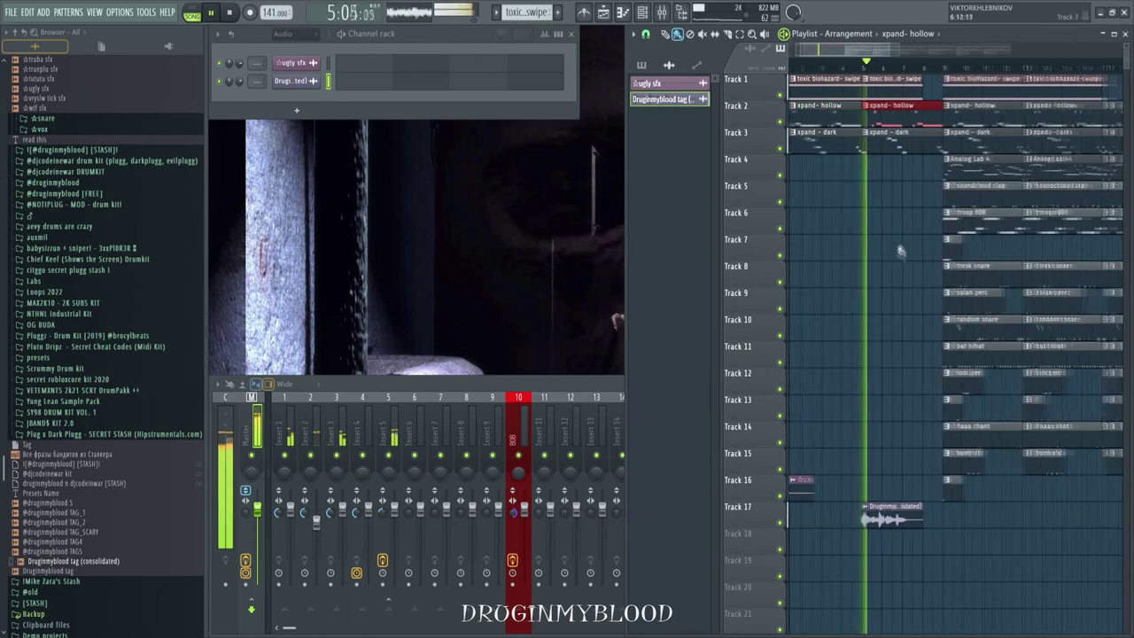
{"action": "scroll", "coordinate": [898, 251], "scroll_direction": "up", "scroll_amount": 4}
{"action": "scroll", "coordinate": [850, 292], "scroll_direction": "down", "scroll_amount": 4}
{"action": "scroll", "coordinate": [883, 248], "scroll_direction": "up", "scroll_amount": 4}
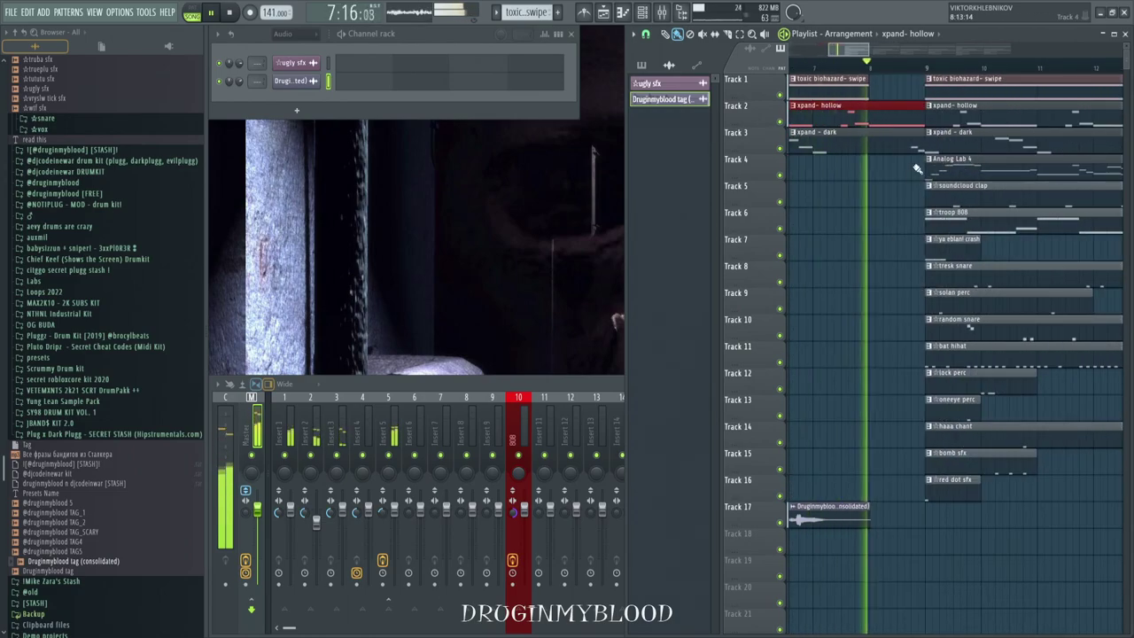
Duplicate the whole 32-bar arrangement to bar 33 and delete the copied Druginmyblood tag clip
{"action": "scroll", "coordinate": [921, 213], "scroll_direction": "down", "scroll_amount": 5}
{"action": "left_click_drag", "start_coordinate": [1038, 553], "coordinate": [816, 76]}
{"action": "key", "text": "ctrl+b"}
{"action": "scroll", "coordinate": [1016, 78], "scroll_direction": "up", "scroll_amount": 2}
{"action": "right_click", "coordinate": [921, 513]}
{"action": "key", "text": "ctrl+d"}
Trim the last troop 808, random snare, bat hihat and haaa chant clips to end half a bar before bar 33
{"action": "scroll", "coordinate": [868, 257], "scroll_direction": "up", "scroll_amount": 4}
{"action": "left_click_drag", "start_coordinate": [903, 222], "coordinate": [889, 221]}
{"action": "left_click_drag", "start_coordinate": [918, 321], "coordinate": [876, 358]}
{"action": "left_click_drag", "start_coordinate": [902, 334], "coordinate": [886, 334]}
{"action": "key", "text": "ctrl+d"}
{"action": "left_click_drag", "start_coordinate": [904, 435], "coordinate": [888, 434]}
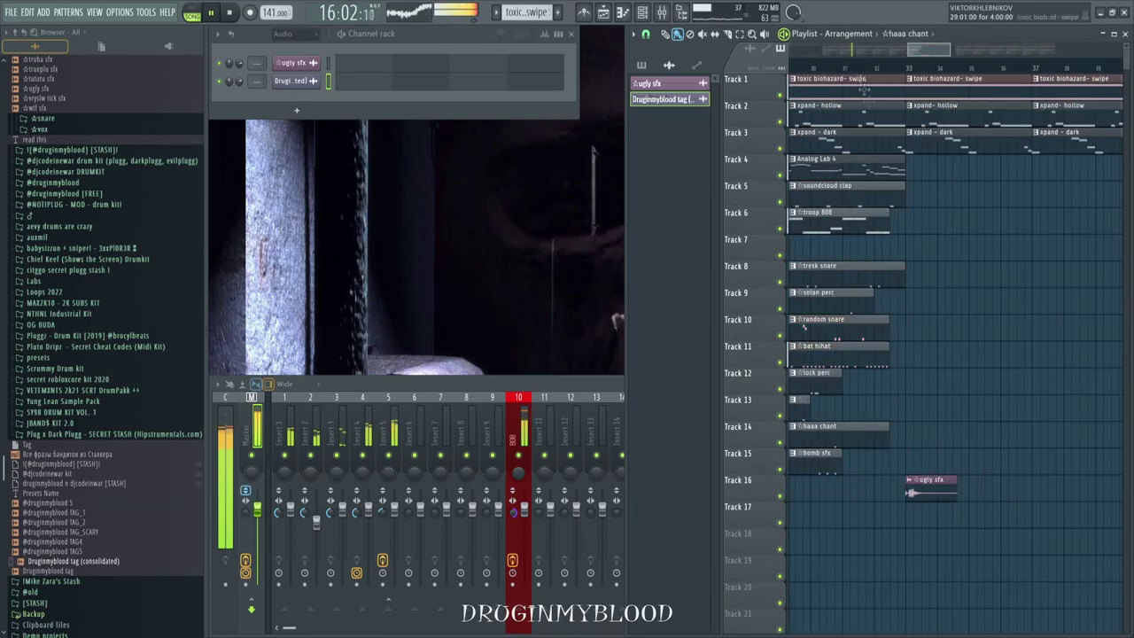
Play the end of the first half leading into bar 33, view the full arrangement's length, and stop playback
{"action": "left_click", "coordinate": [864, 68]}
{"action": "scroll", "coordinate": [907, 204], "scroll_direction": "up", "scroll_amount": 3}
{"action": "scroll", "coordinate": [921, 256], "scroll_direction": "down", "scroll_amount": 8}
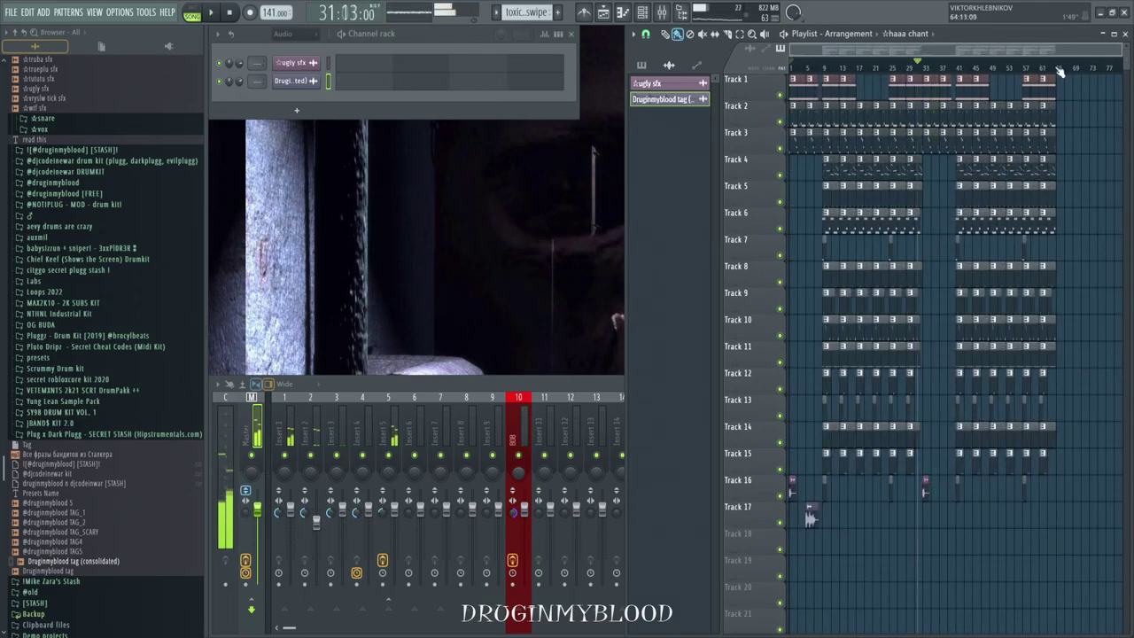
{"action": "key", "text": "space"}
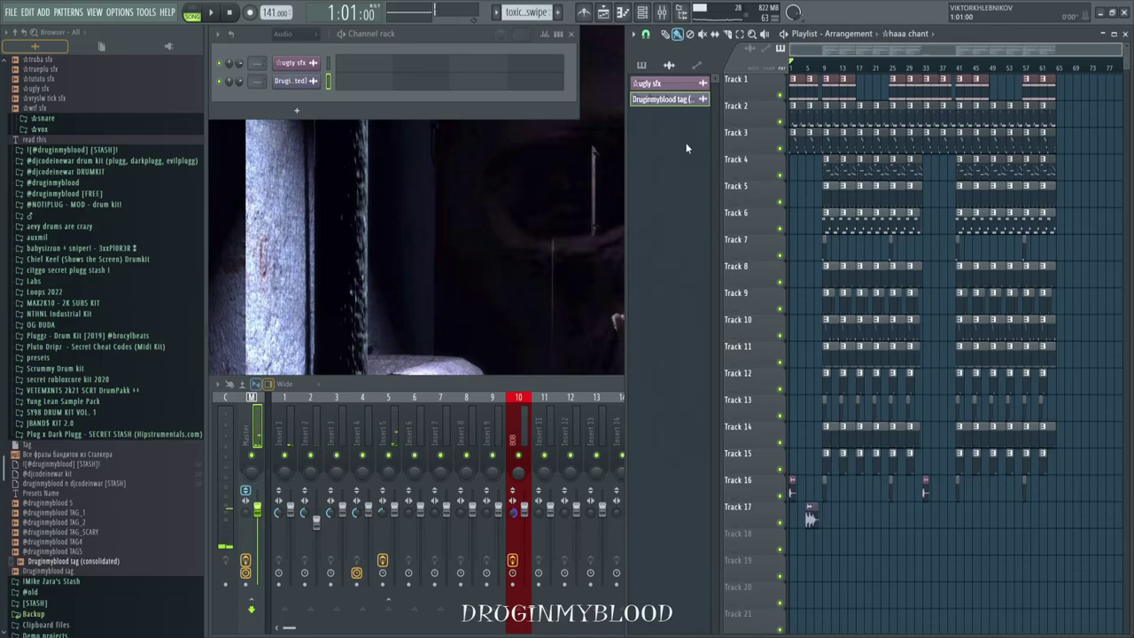